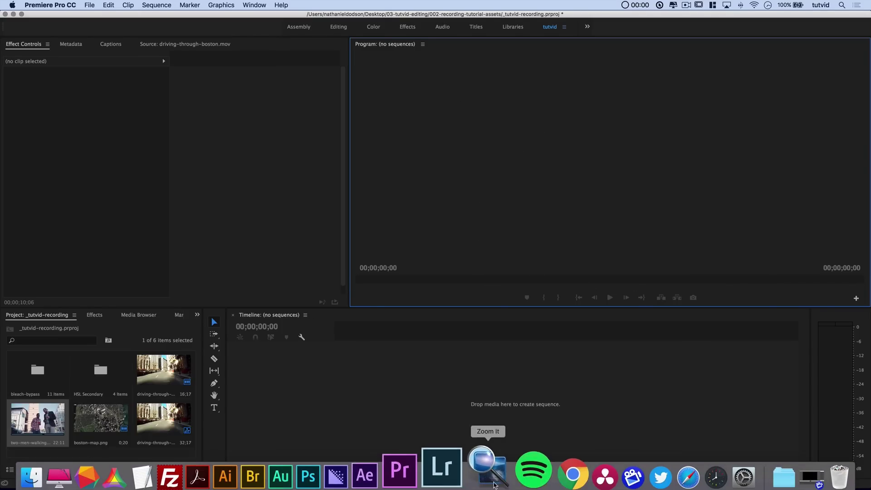
Switch to Google Chrome showing the Google Map Customizer satellite map of downtown Boston.
{"action": "key", "text": "super+Tab"}
Set the Boston satellite map's dimensions to 3840 × 2160 in Map Customizer.
{"action": "left_click", "coordinate": [541, 251]}
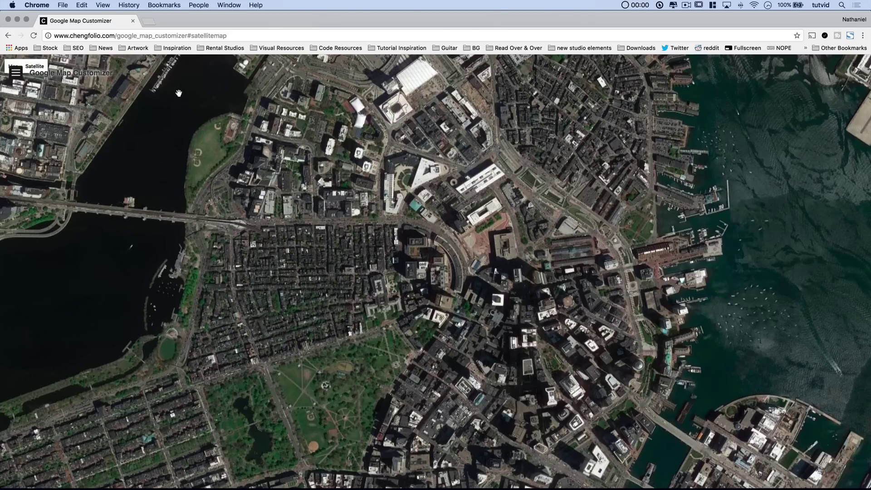
{"action": "left_click", "coordinate": [17, 73]}
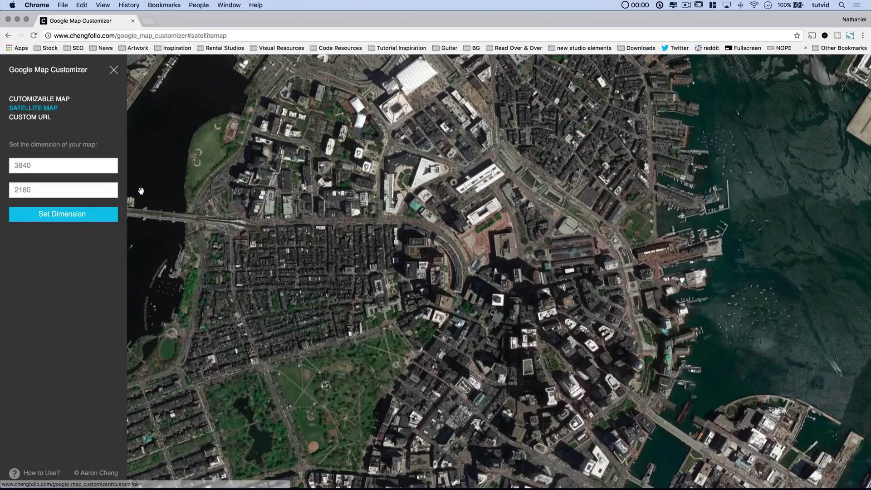
{"action": "left_click", "coordinate": [67, 216]}
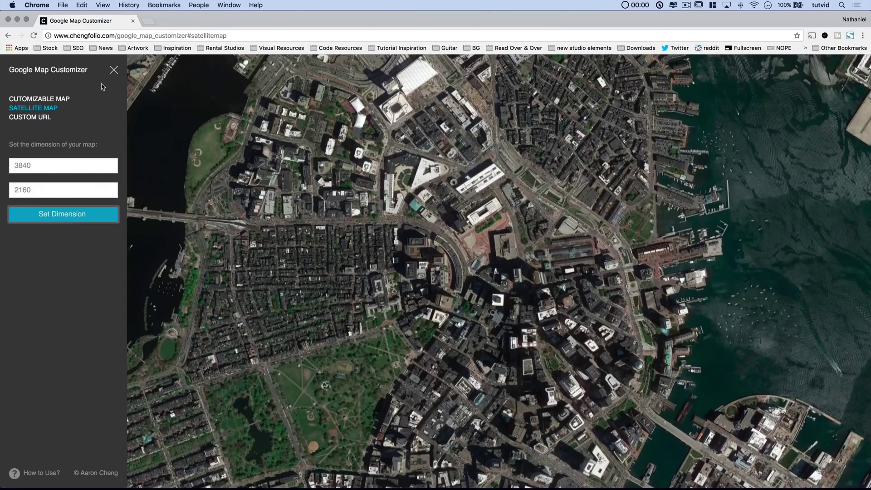
{"action": "left_click", "coordinate": [114, 71]}
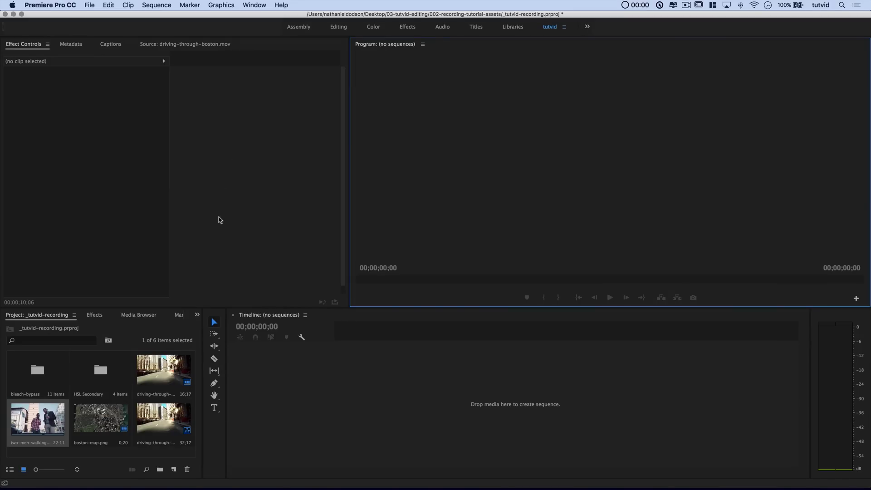
Preview the driving-through-boston and two-men-walking clips in the Source monitor.
{"action": "left_click", "coordinate": [108, 424]}
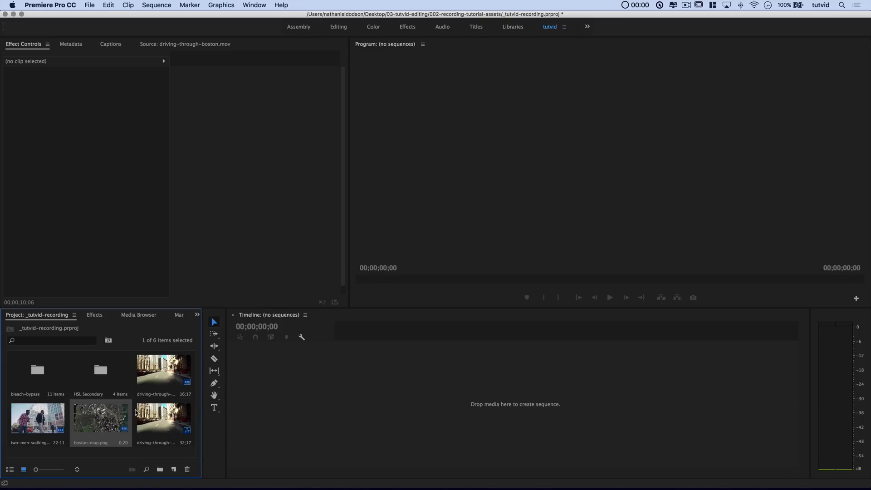
{"action": "double_click", "coordinate": [174, 367]}
{"action": "left_click_drag", "start_coordinate": [54, 283], "coordinate": [4, 309]}
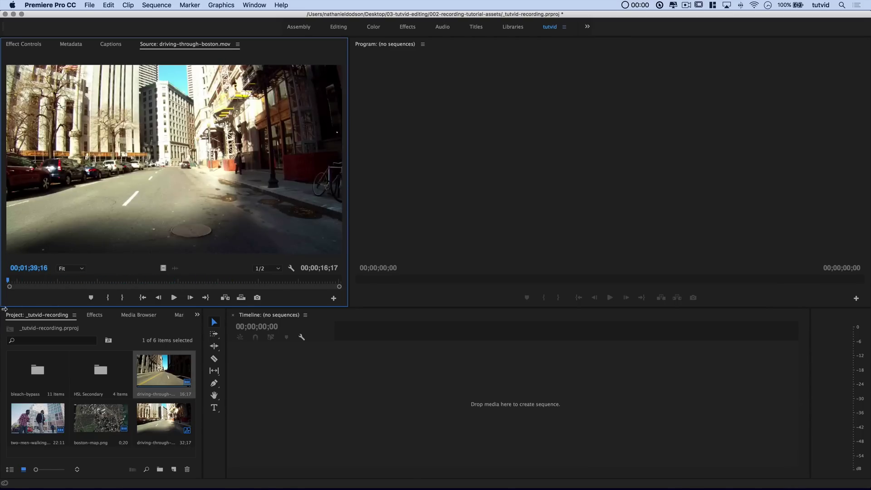
{"action": "double_click", "coordinate": [50, 425]}
{"action": "left_click_drag", "start_coordinate": [40, 284], "coordinate": [4, 302]}
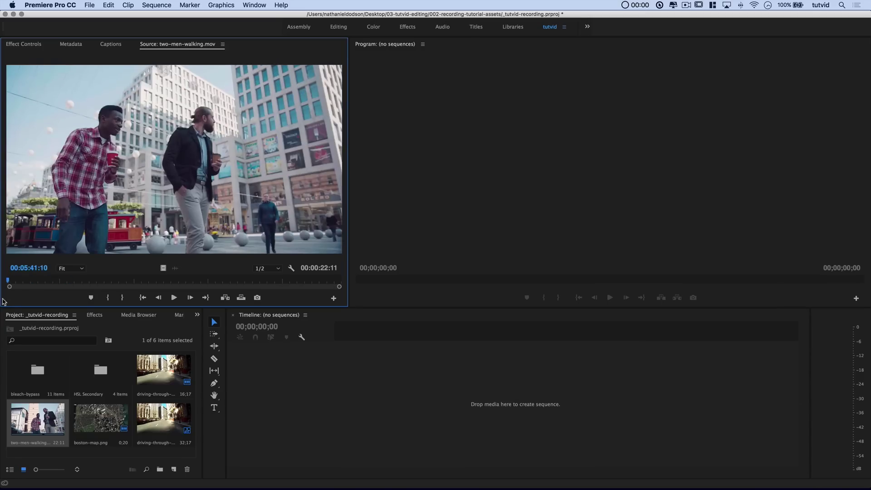
Skim both clips again, ending with driving-through-boston.mov loaded for preview.
{"action": "left_click", "coordinate": [154, 362]}
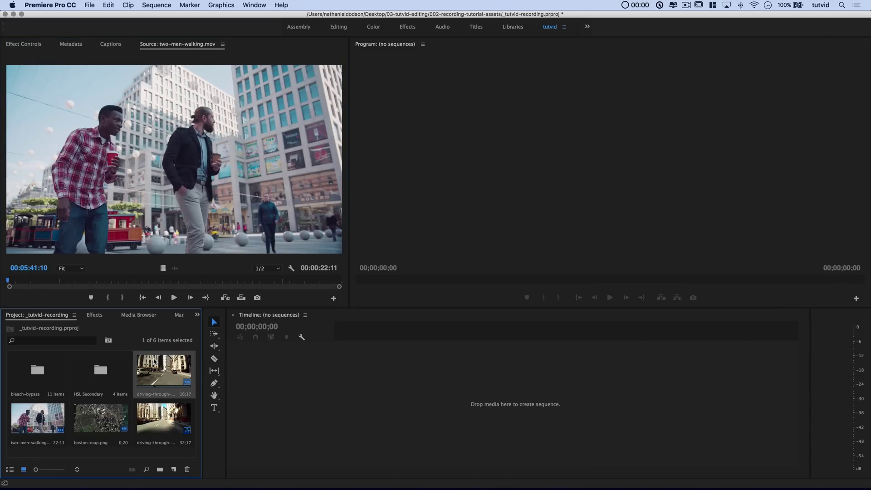
{"action": "double_click", "coordinate": [161, 366]}
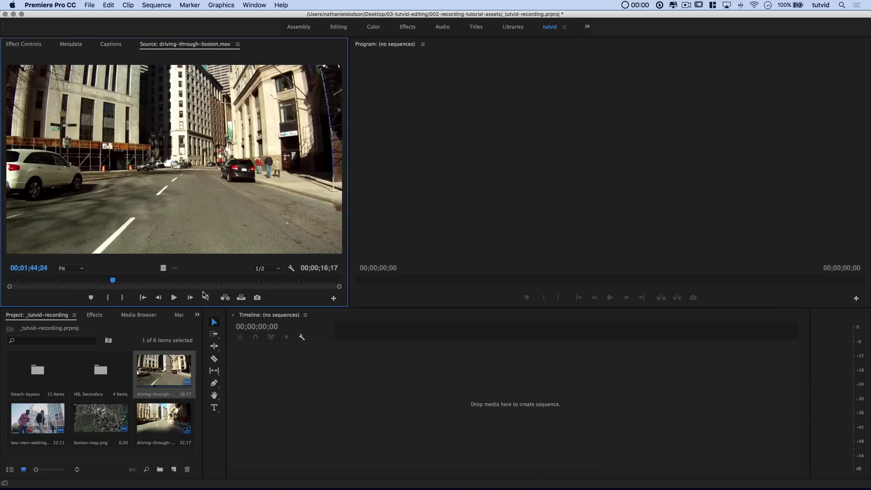
{"action": "left_click_drag", "start_coordinate": [46, 285], "coordinate": [198, 272]}
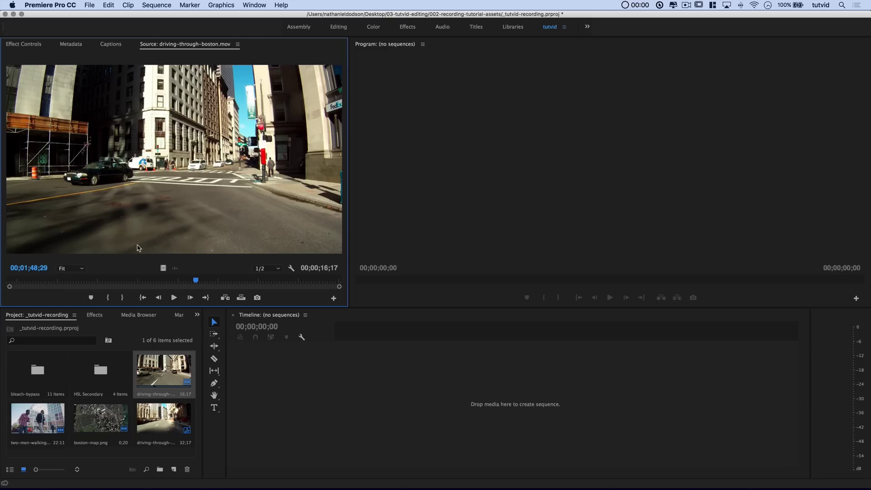
{"action": "double_click", "coordinate": [41, 426]}
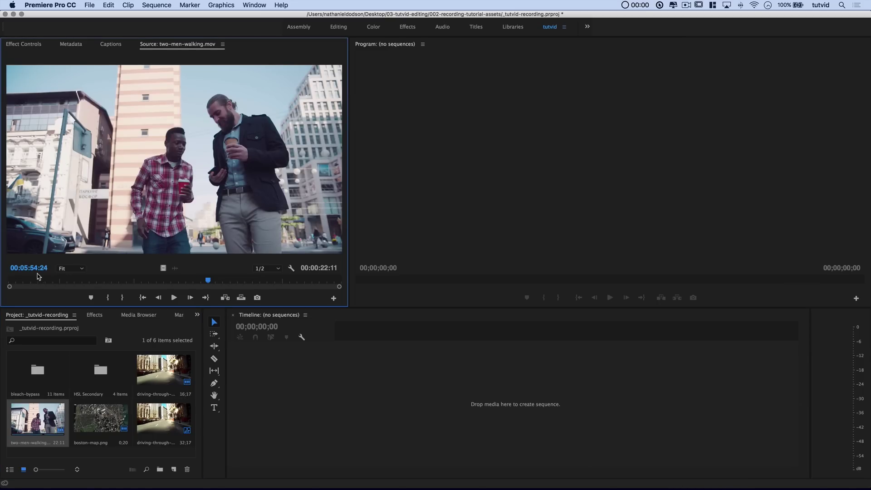
{"action": "left_click_drag", "start_coordinate": [38, 277], "coordinate": [101, 268]}
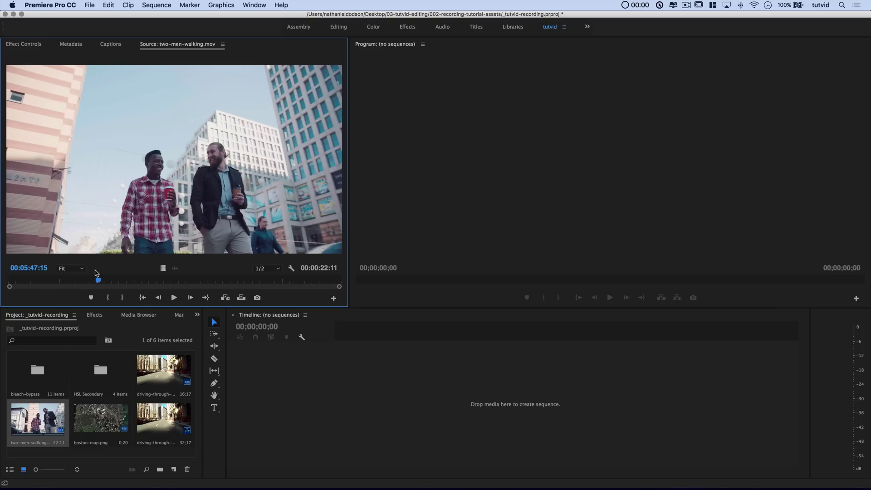
{"action": "left_click_drag", "start_coordinate": [63, 285], "coordinate": [8, 281]}
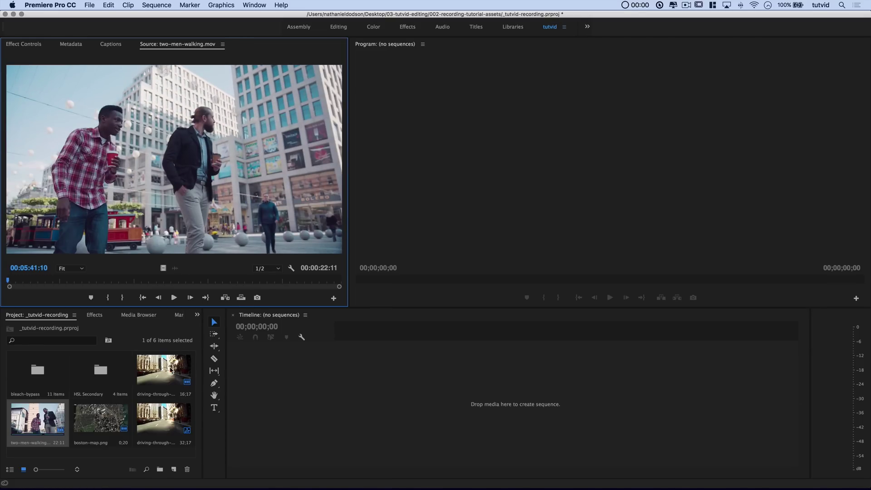
{"action": "left_click", "coordinate": [153, 368]}
{"action": "double_click", "coordinate": [154, 370]}
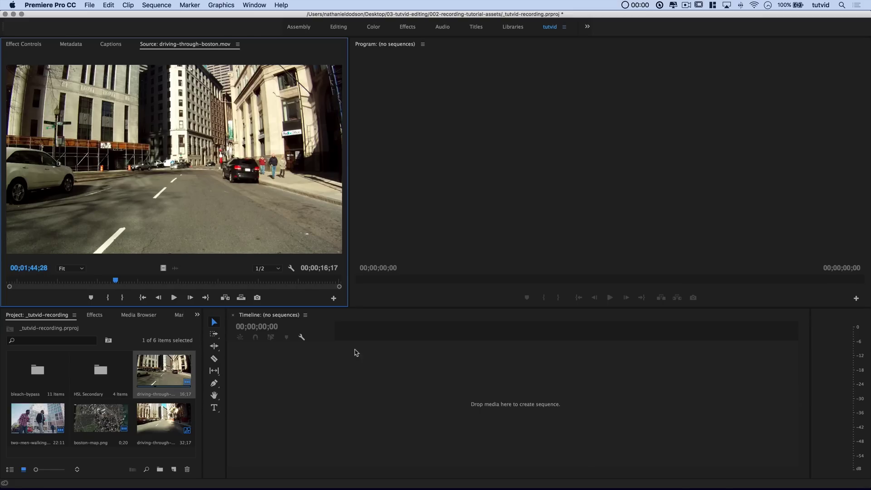
Create a new sequence from driving-through-boston.mov and fit the Program monitor zoom.
{"action": "right_click", "coordinate": [152, 373]}
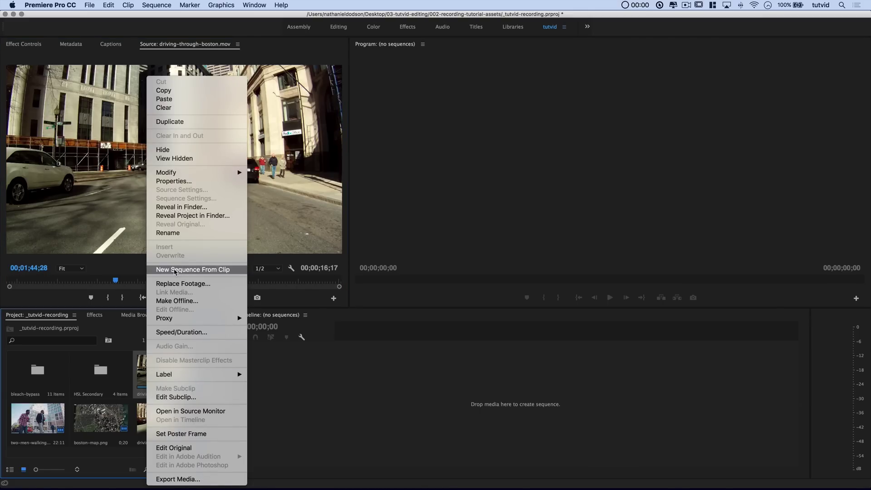
{"action": "left_click", "coordinate": [189, 270]}
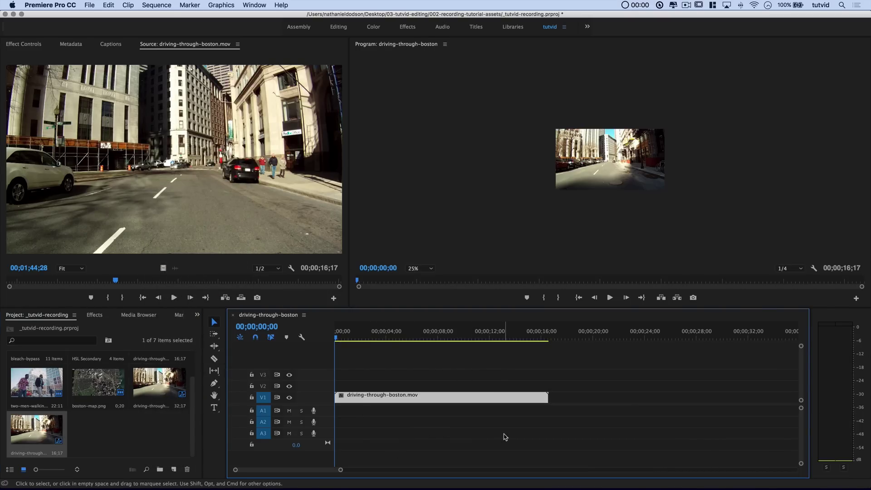
{"action": "left_click", "coordinate": [420, 268]}
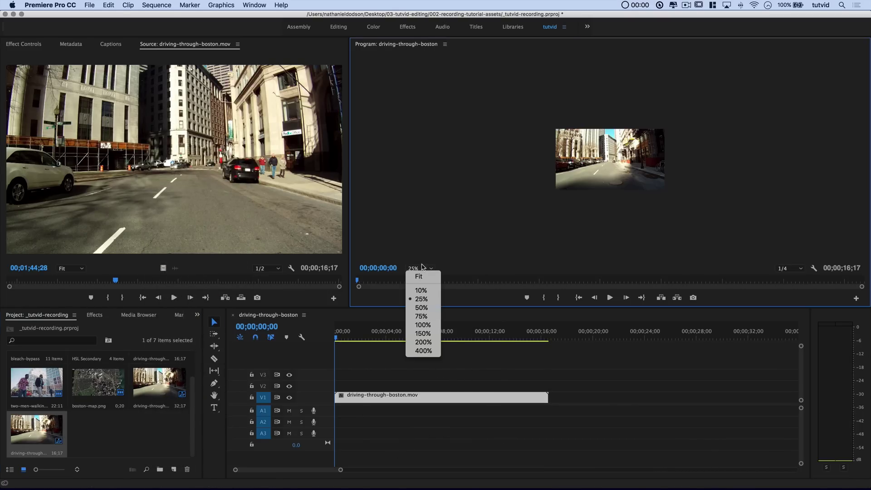
{"action": "left_click", "coordinate": [417, 276]}
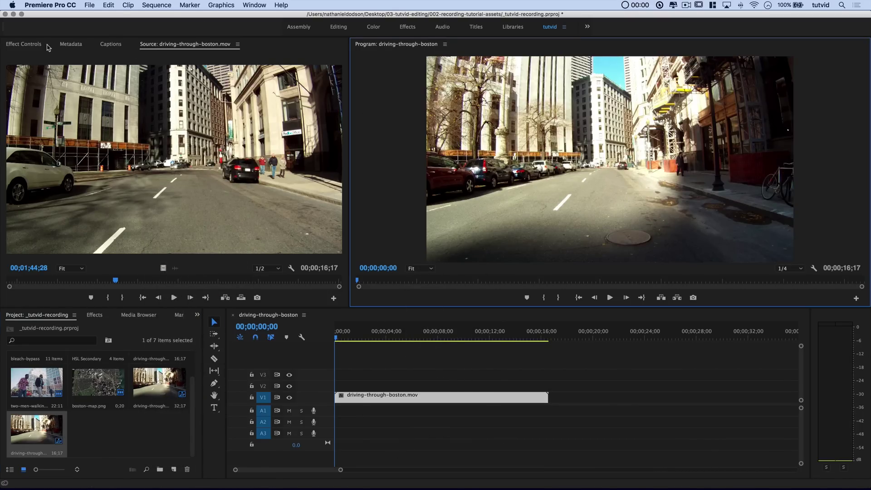
{"action": "left_click", "coordinate": [26, 44]}
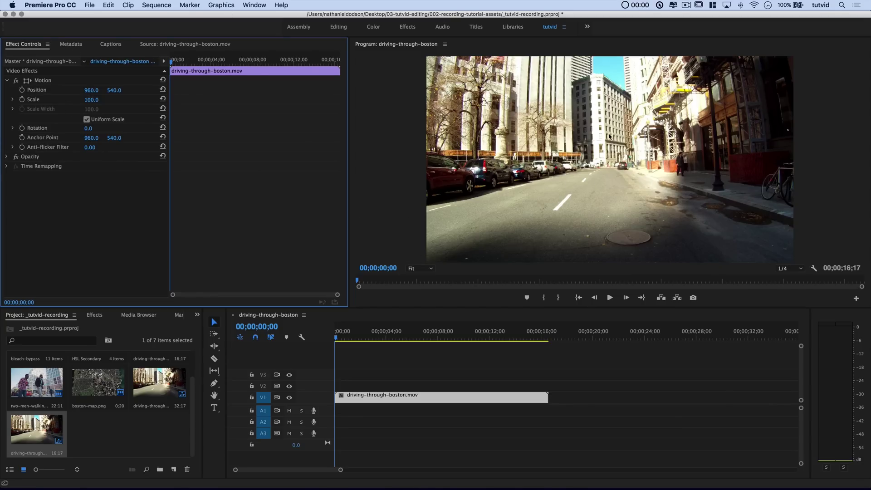
Trim the driving clip to end at 10;00 and place two-men-walking.mov right after it.
{"action": "left_click_drag", "start_coordinate": [350, 339], "coordinate": [465, 349]}
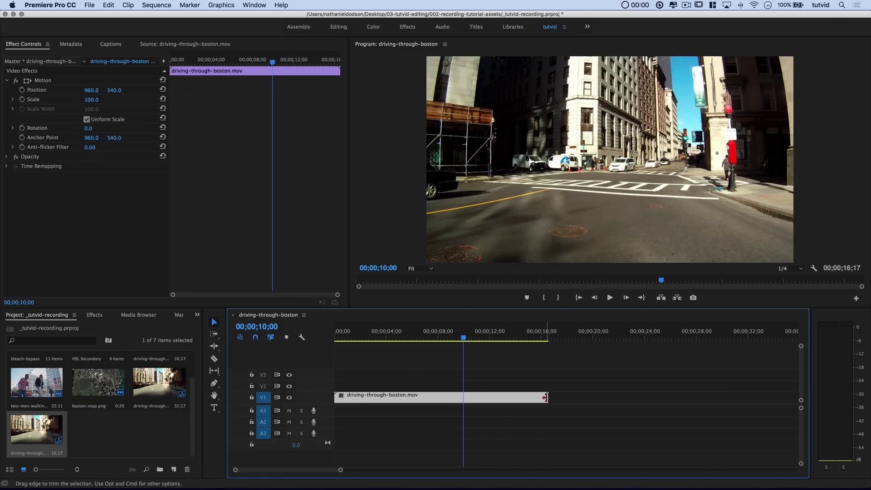
{"action": "left_click_drag", "start_coordinate": [546, 397], "coordinate": [463, 398]}
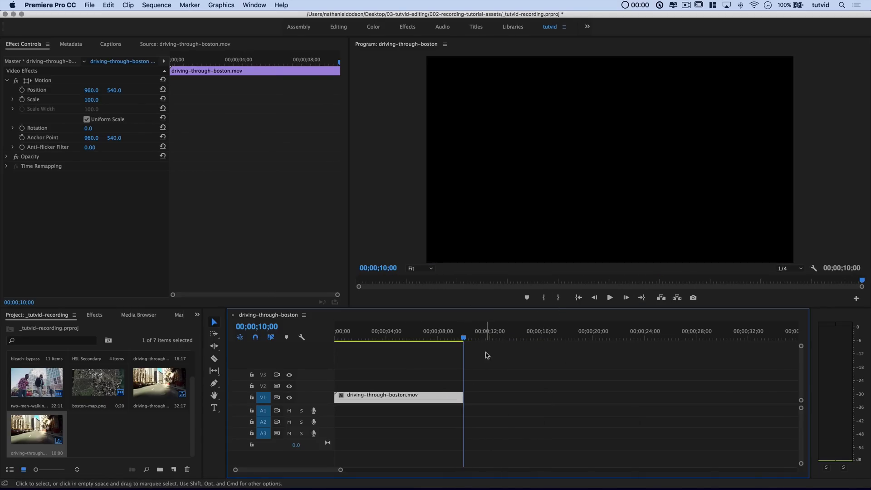
{"action": "left_click_drag", "start_coordinate": [36, 384], "coordinate": [468, 406]}
{"action": "left_click_drag", "start_coordinate": [461, 338], "coordinate": [382, 339]}
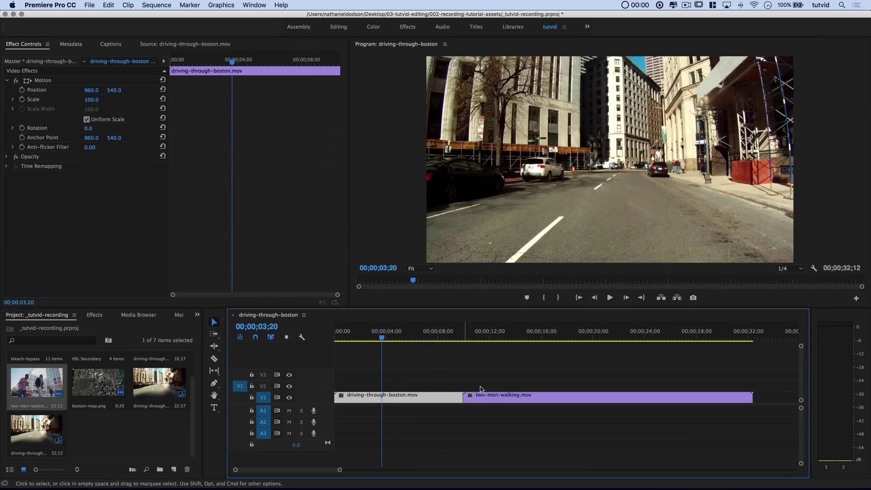
Put boston-map.png on V2 across the driving/walking cut and zoom the timeline in.
{"action": "left_click", "coordinate": [103, 388]}
{"action": "left_click_drag", "start_coordinate": [96, 381], "coordinate": [506, 369]}
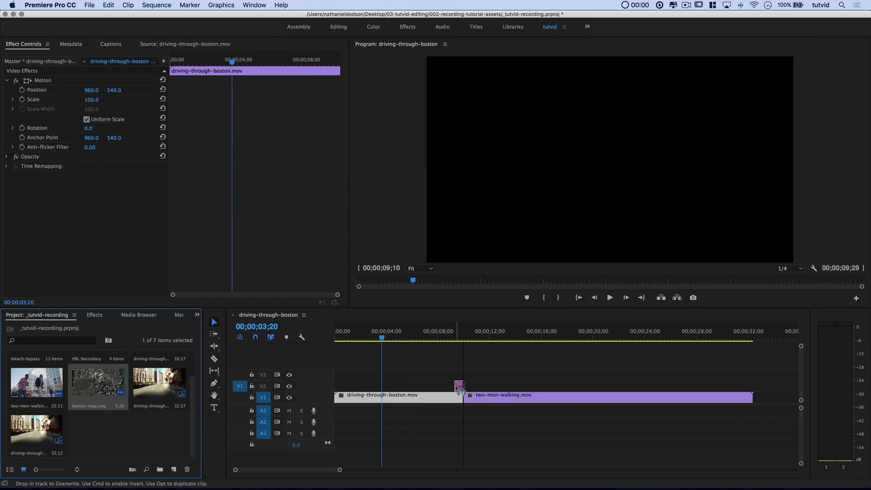
{"action": "mouse_move", "coordinate": [461, 390]}
{"action": "left_mouse_down"}
{"action": "mouse_move", "coordinate": [485, 386]}
{"action": "mouse_move", "coordinate": [472, 387]}
{"action": "left_mouse_up"}
{"action": "left_click", "coordinate": [459, 385]}
{"action": "left_click_drag", "start_coordinate": [455, 339], "coordinate": [465, 359]}
{"action": "left_click", "coordinate": [465, 383]}
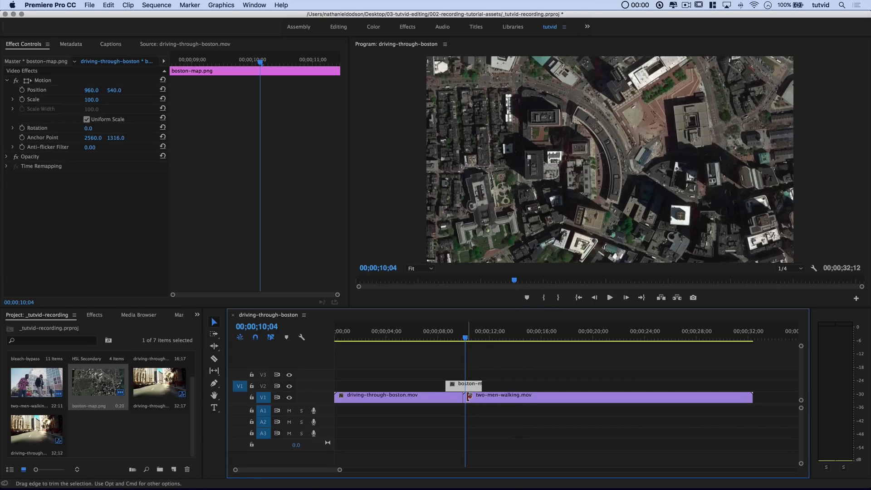
{"action": "key", "text": "="}
{"action": "key", "text": "="}
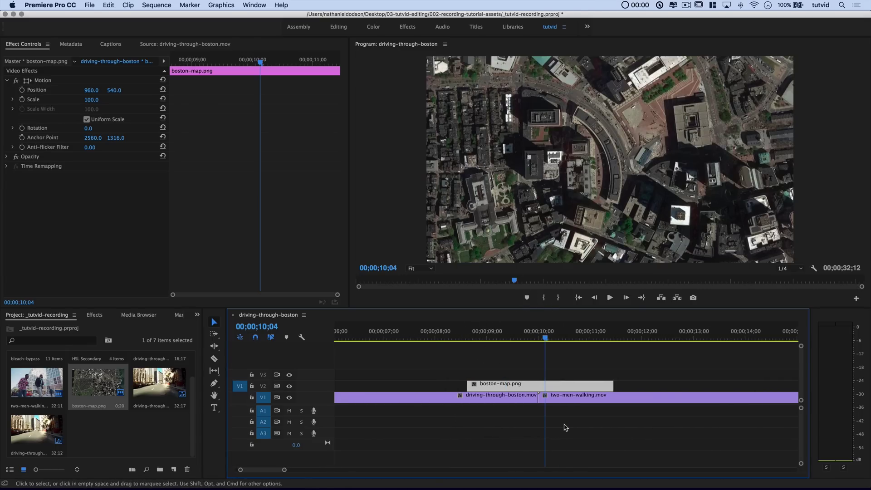
Create a 1920×1080 adjustment layer and place it on V2 just before boston-map.png.
{"action": "left_click", "coordinate": [173, 470]}
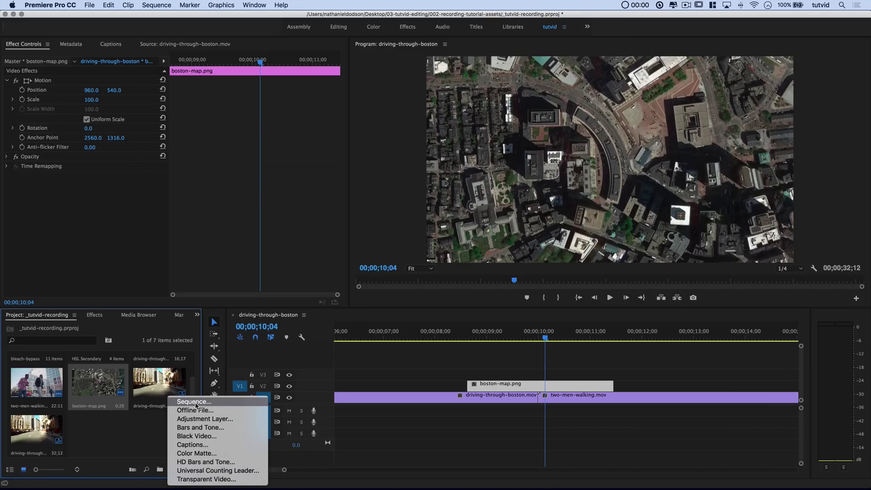
{"action": "left_click", "coordinate": [218, 420]}
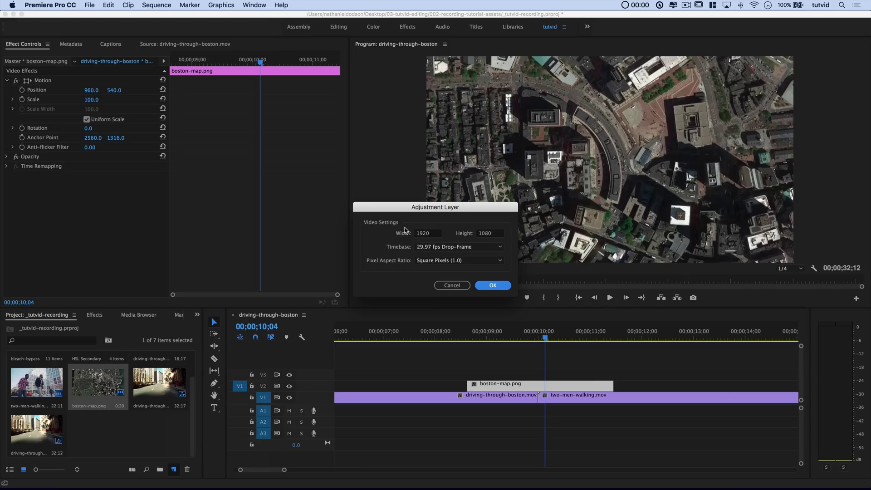
{"action": "left_click", "coordinate": [498, 286]}
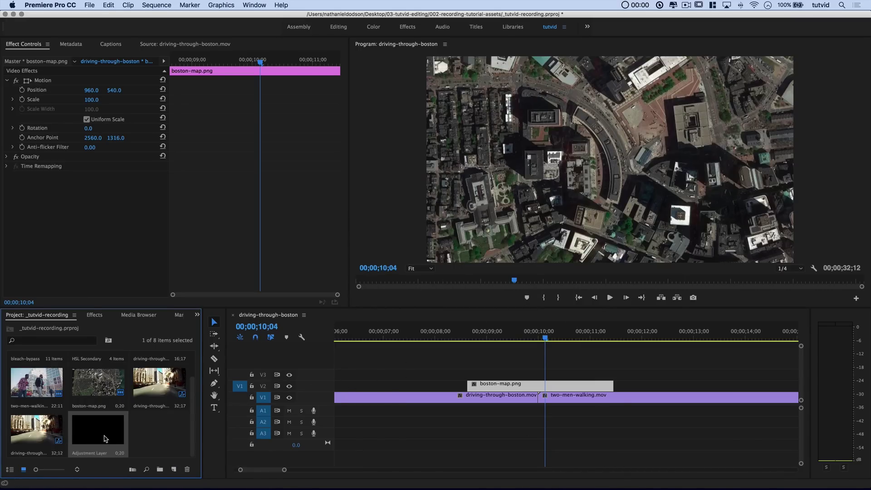
{"action": "left_click_drag", "start_coordinate": [105, 438], "coordinate": [436, 387]}
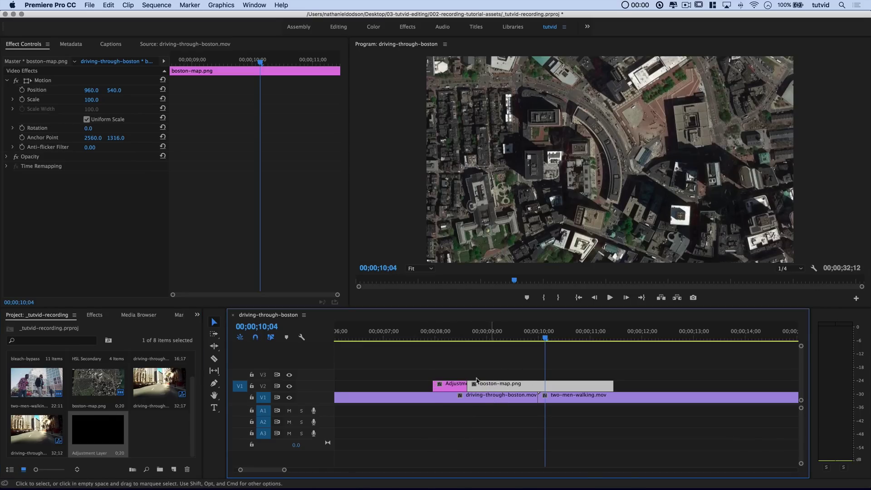
{"action": "left_click_drag", "start_coordinate": [543, 345], "coordinate": [445, 369]}
{"action": "left_click", "coordinate": [445, 387]}
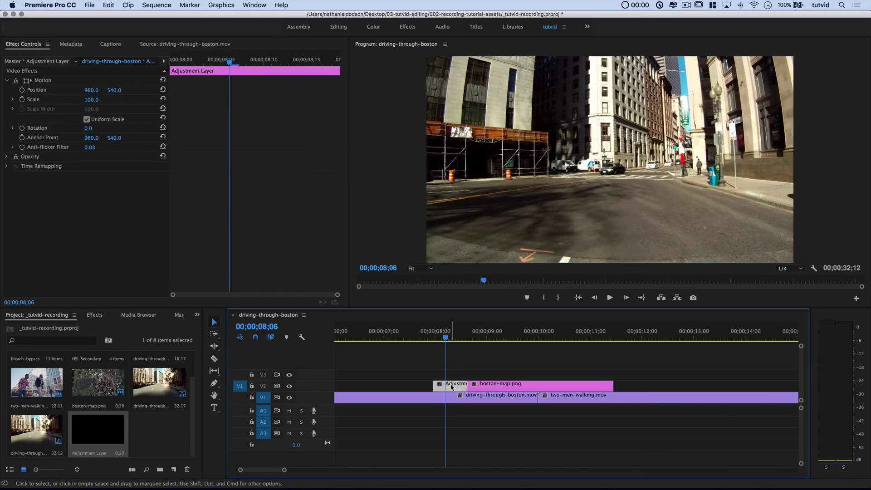
Apply the Replicate effect to the adjustment layer clip.
{"action": "left_click", "coordinate": [92, 317]}
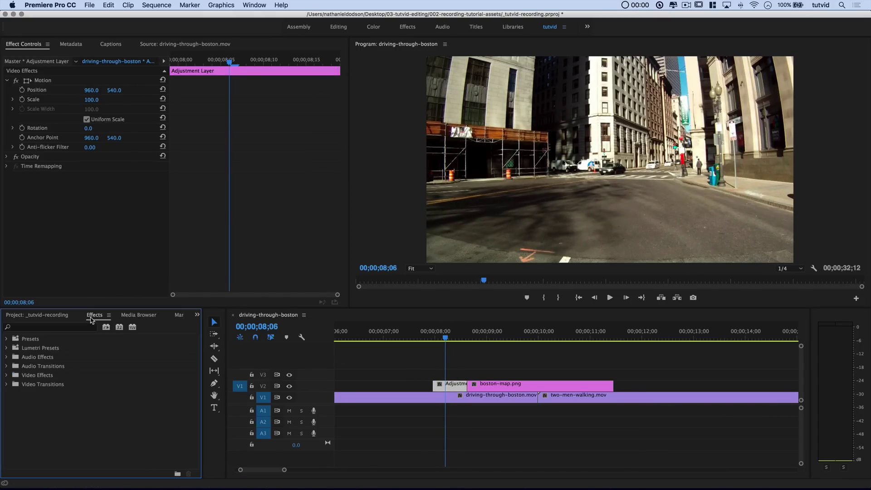
{"action": "left_click", "coordinate": [51, 327]}
{"action": "type", "text": "replicate"}
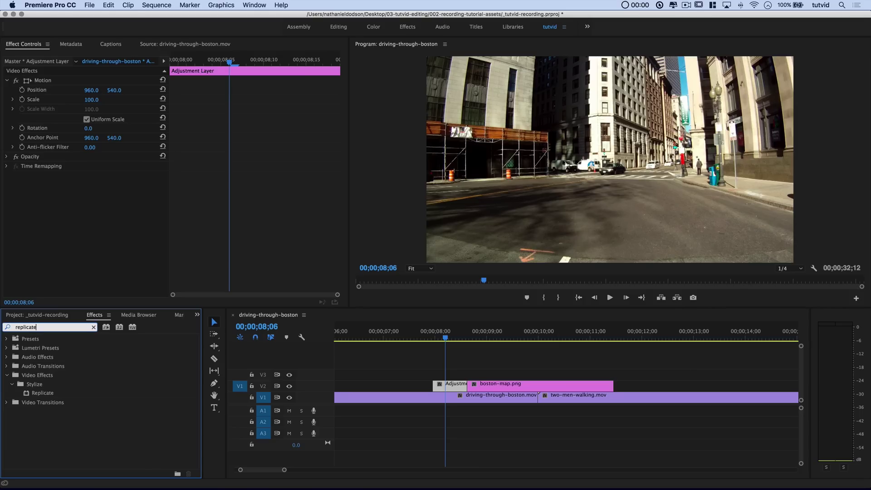
{"action": "left_click", "coordinate": [40, 393]}
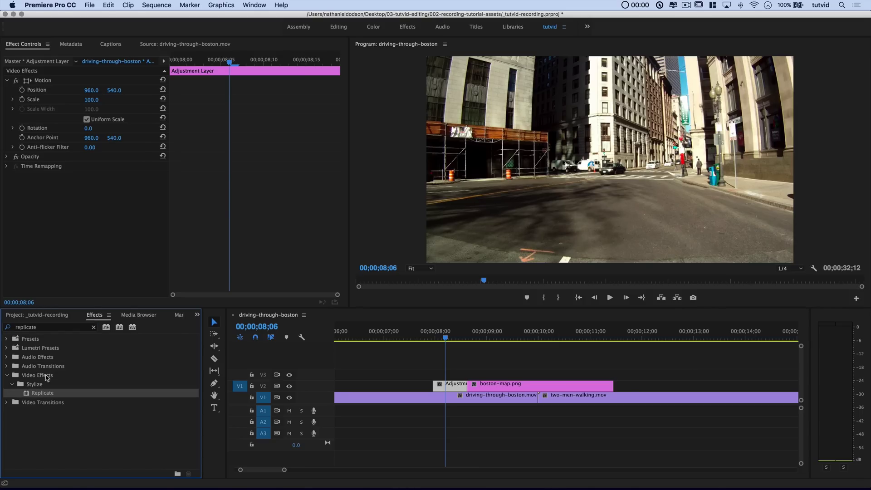
{"action": "left_click_drag", "start_coordinate": [41, 395], "coordinate": [447, 387]}
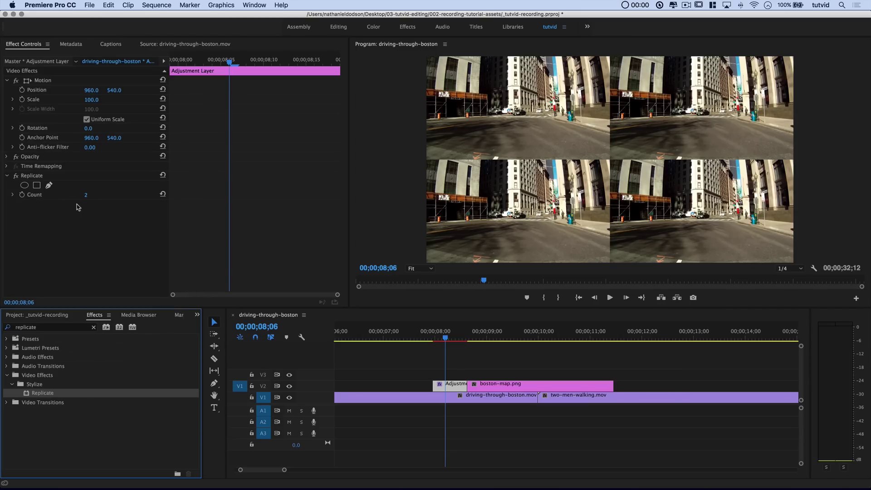
Set Replicate's Count to 3 for a 3×3 grid, then search effects for 'mirr'.
{"action": "left_click", "coordinate": [87, 197]}
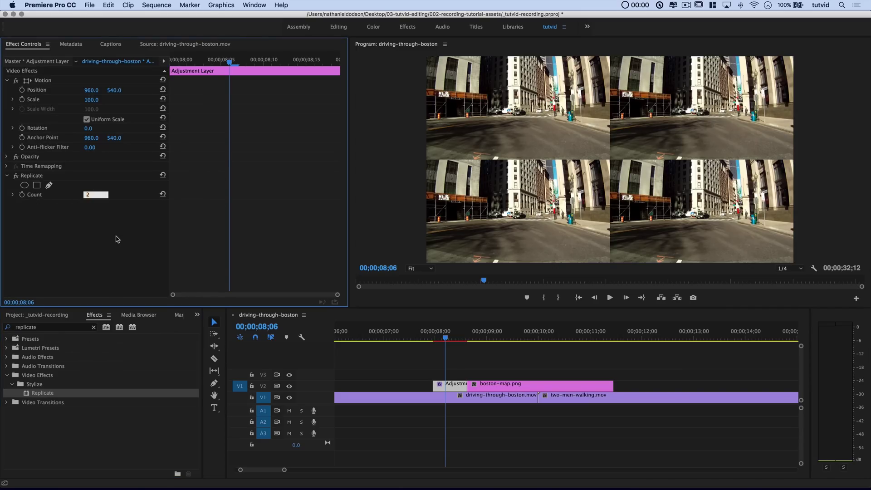
{"action": "type", "text": "3"}
{"action": "key", "text": "Tab"}
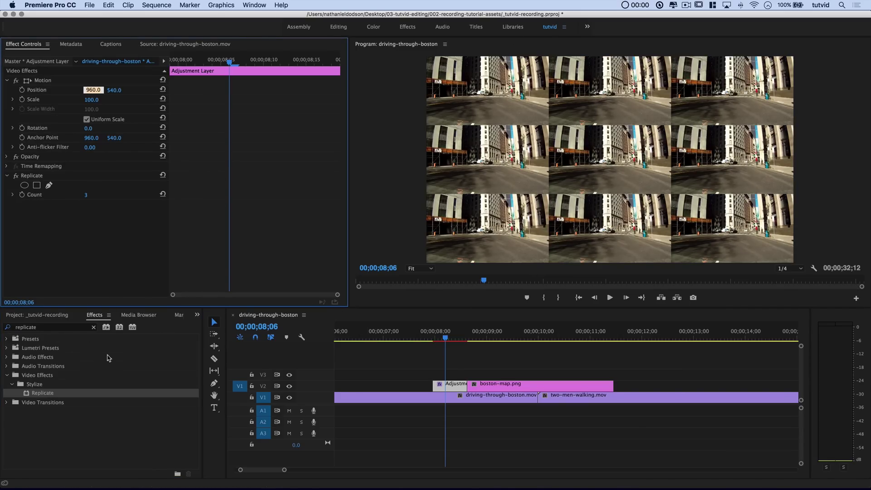
{"action": "left_click", "coordinate": [24, 330]}
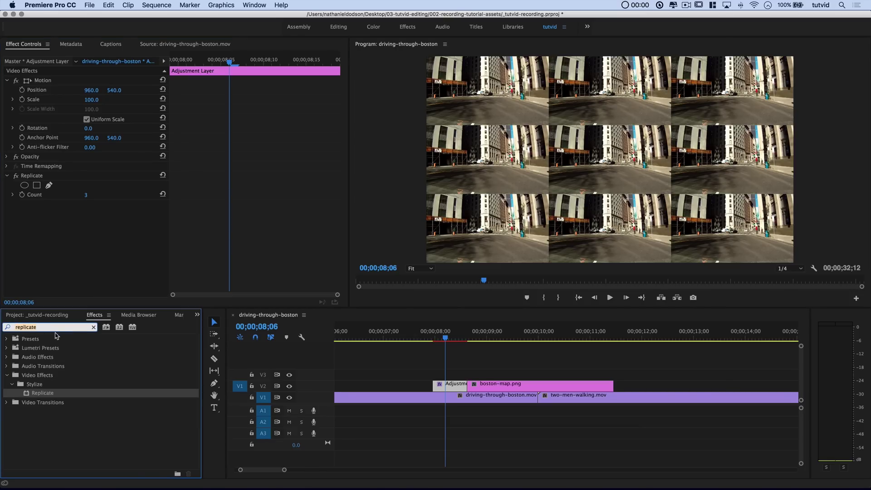
{"action": "type", "text": "mirror"}
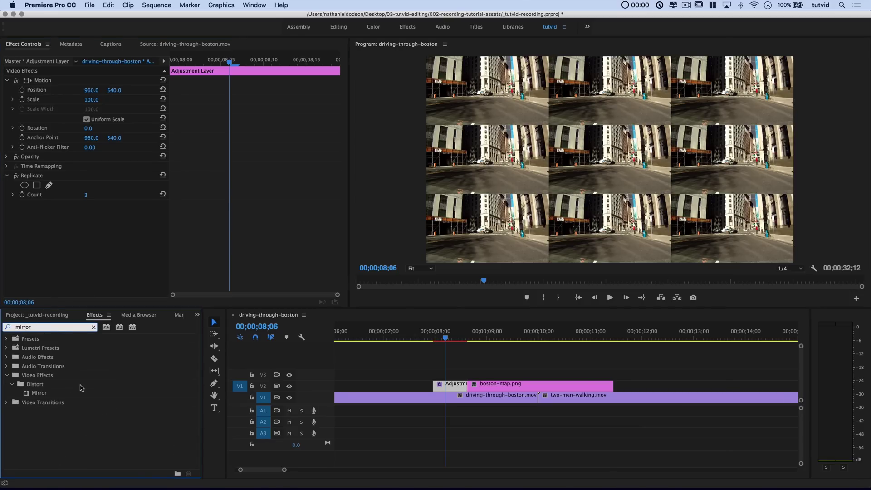
Stack four Mirror effects below Replicate in Effect Controls.
{"action": "left_click_drag", "start_coordinate": [39, 393], "coordinate": [86, 245]}
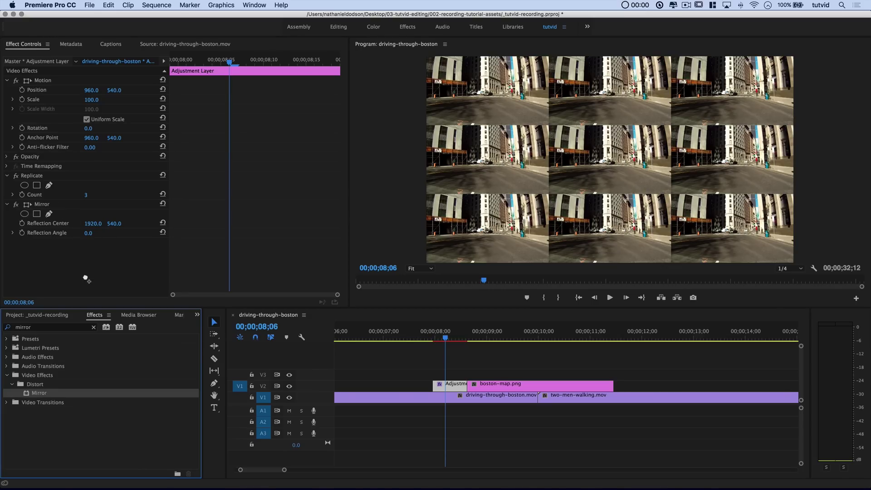
{"action": "left_click_drag", "start_coordinate": [87, 279], "coordinate": [85, 268]}
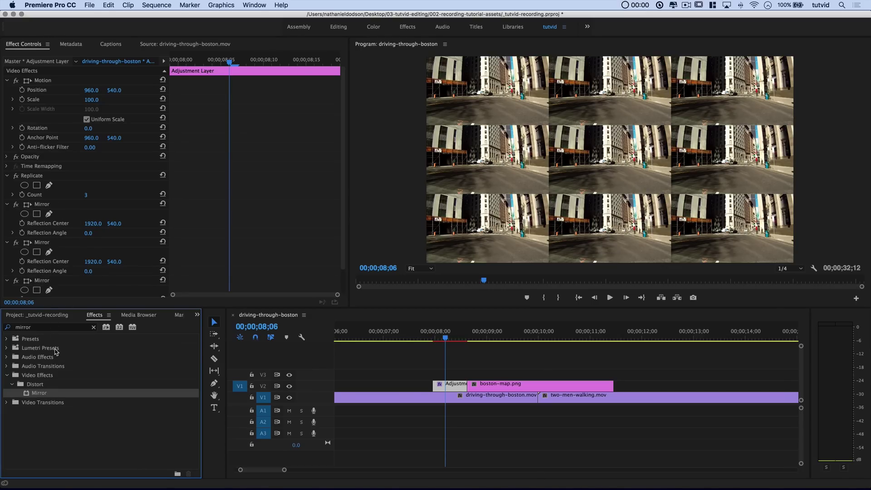
{"action": "left_click_drag", "start_coordinate": [40, 393], "coordinate": [79, 277]}
{"action": "scroll", "coordinate": [80, 277], "scroll_direction": "down", "scroll_amount": 3}
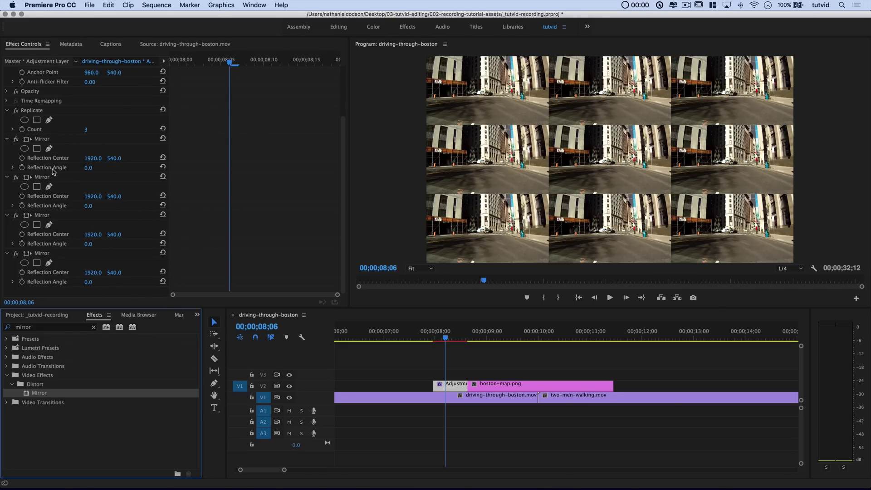
Set the first Mirror's reflection centre X to 1280.
{"action": "left_click", "coordinate": [92, 158]}
{"action": "type", "text": "12"}
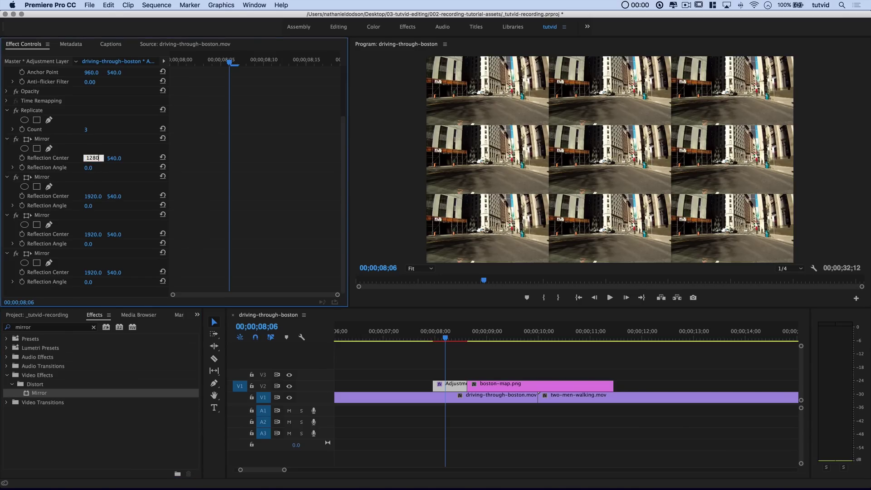
{"action": "type", "text": "80"}
{"action": "key", "text": "Tab"}
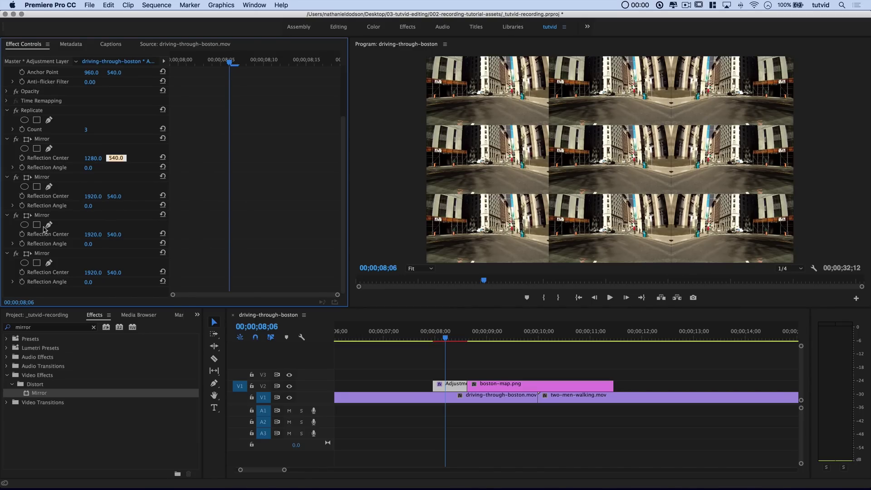
Give the second Mirror a 90° angle and reflection centre 640, 718.
{"action": "left_click", "coordinate": [85, 207]}
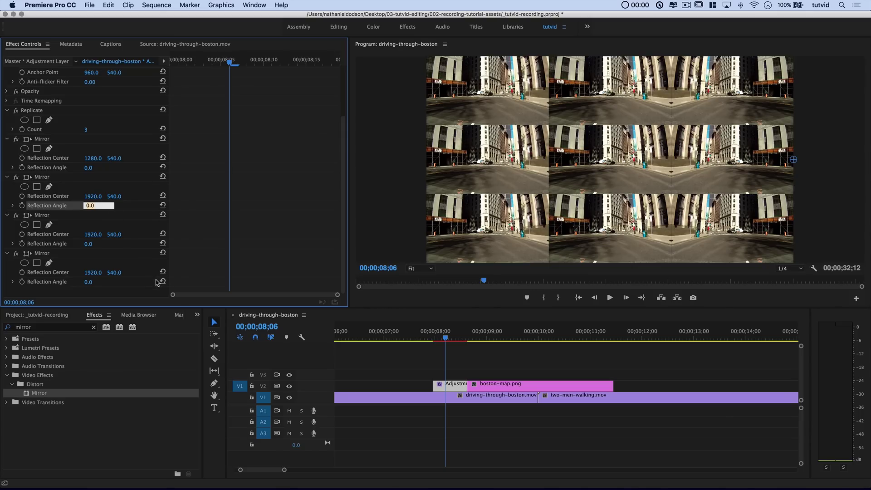
{"action": "type", "text": "90"}
{"action": "key", "text": "Return"}
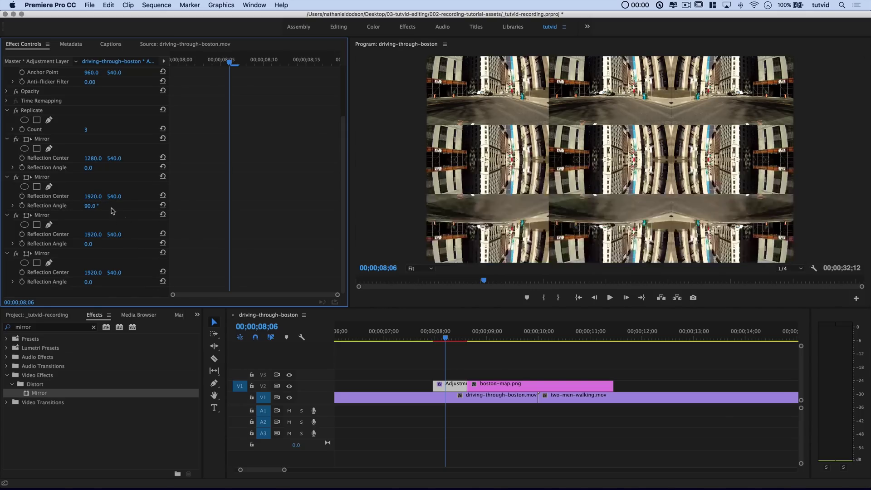
{"action": "left_click", "coordinate": [93, 196]}
{"action": "type", "text": "640"}
{"action": "key", "text": "Tab"}
{"action": "type", "text": "718"}
{"action": "key", "text": "Tab"}
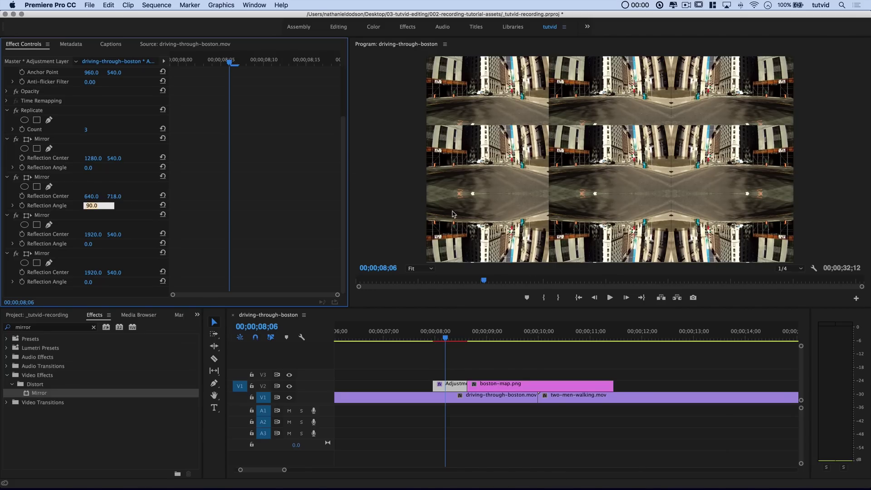
Give the third Mirror a 180° angle and reflection centre X 640.
{"action": "left_click", "coordinate": [88, 244]}
{"action": "type", "text": "180"}
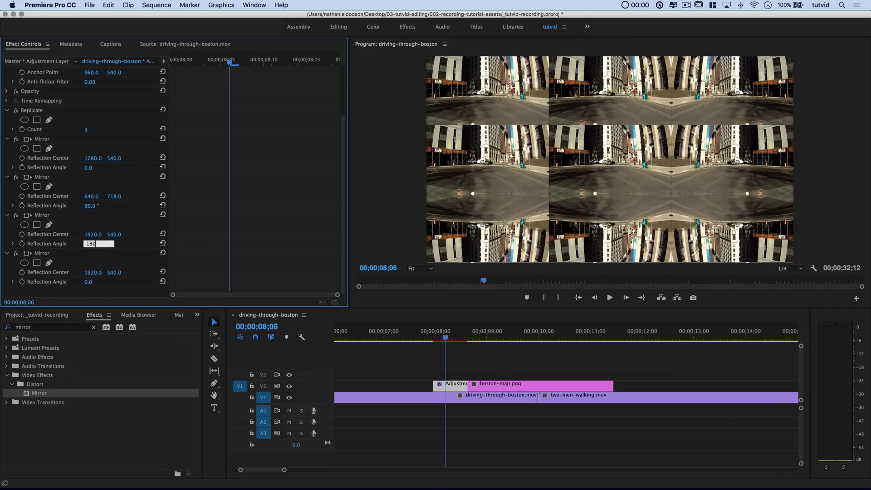
{"action": "key", "text": "Return"}
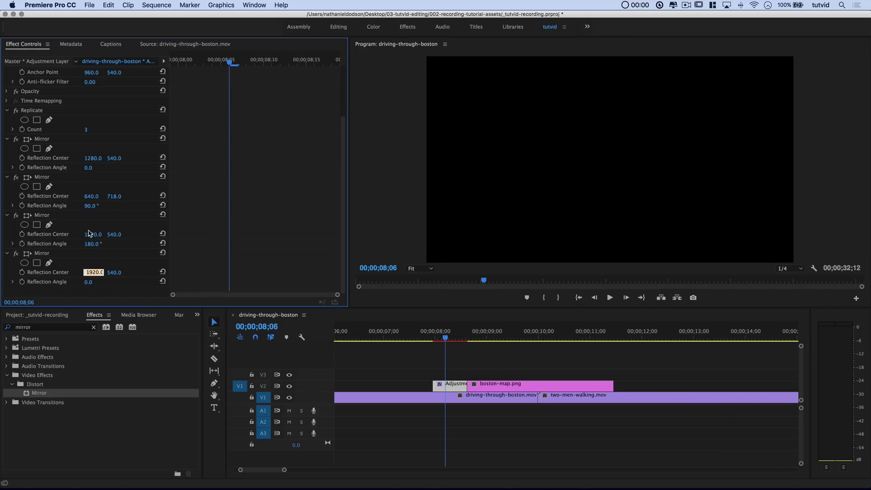
{"action": "left_click", "coordinate": [94, 234]}
{"action": "type", "text": "640"}
{"action": "key", "text": "Tab"}
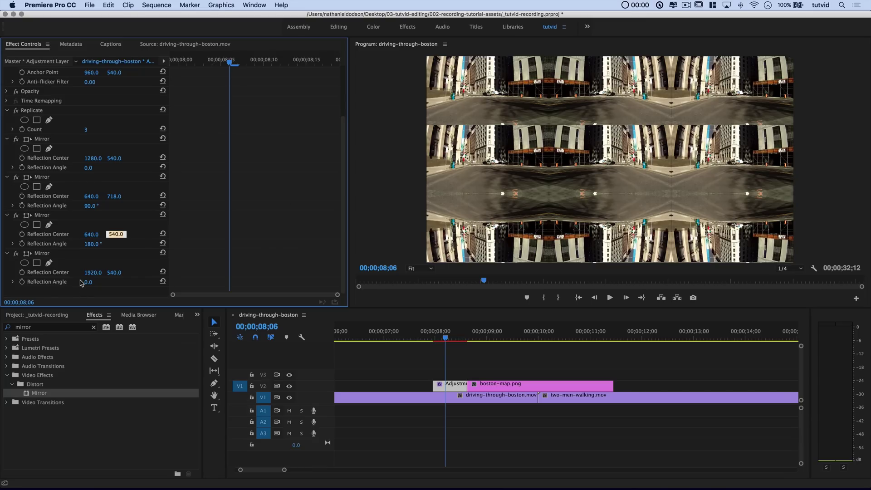
Give the fourth Mirror a 270° angle and reflection centre 640, 360.
{"action": "left_click", "coordinate": [99, 282]}
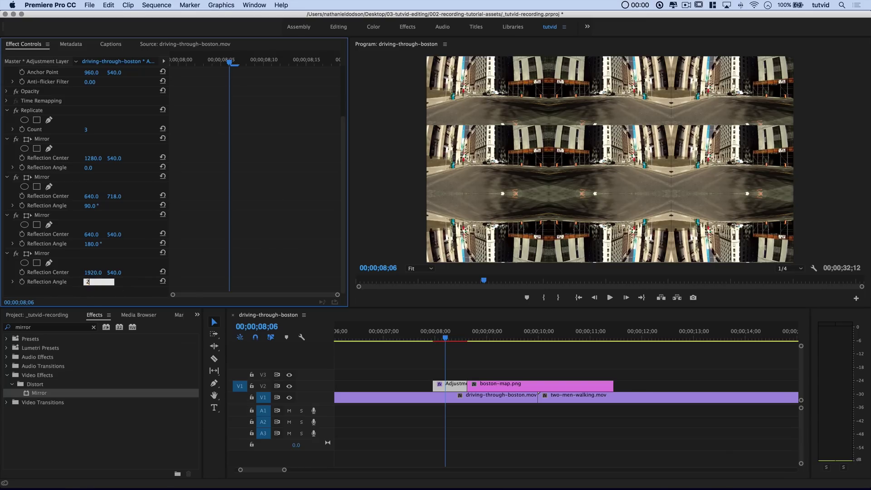
{"action": "type", "text": "270"}
{"action": "key", "text": "Return"}
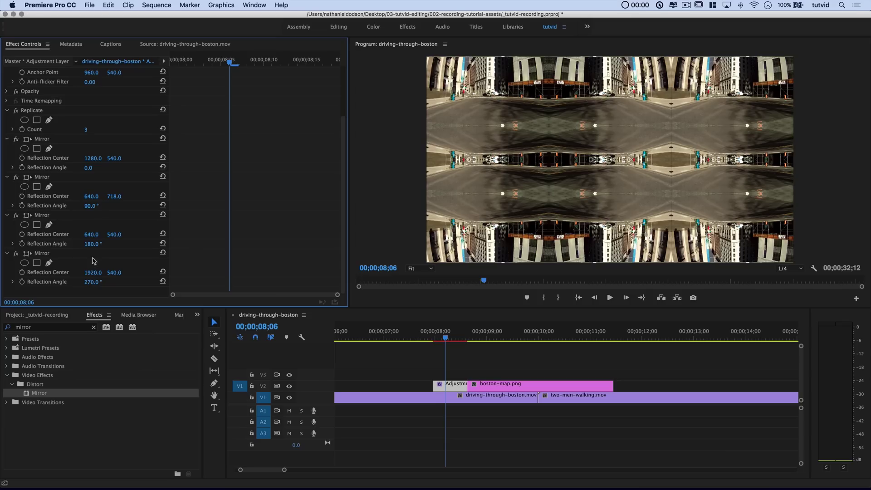
{"action": "left_click", "coordinate": [93, 273]}
{"action": "type", "text": "640"}
{"action": "key", "text": "Tab"}
{"action": "key", "text": "Tab"}
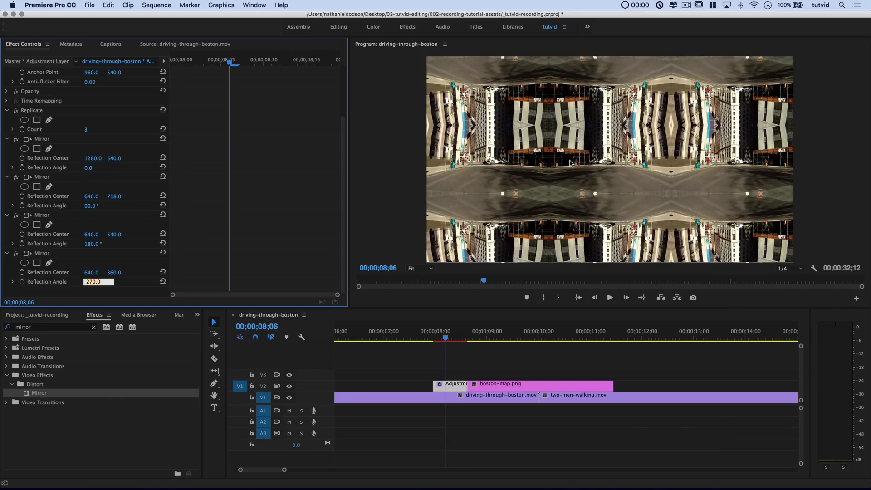
Scrub the kaleidoscope transition and drop a second adjustment layer onto V3.
{"action": "left_click", "coordinate": [441, 338]}
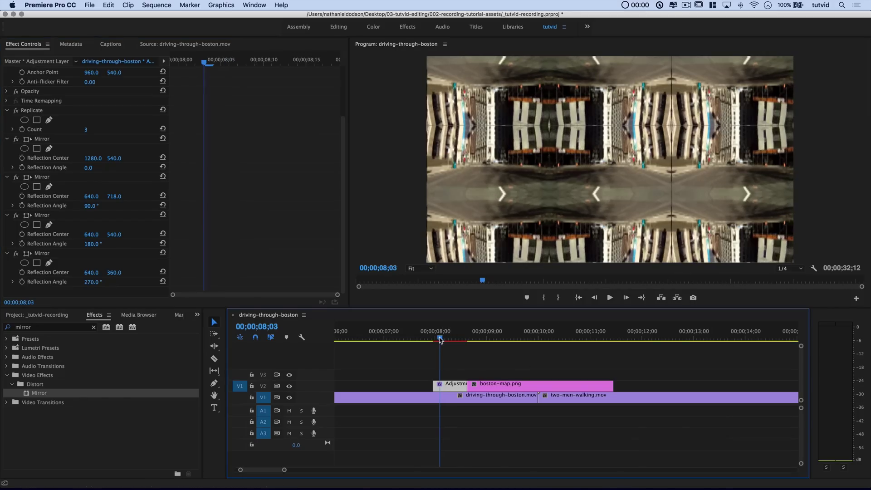
{"action": "left_click_drag", "start_coordinate": [440, 338], "coordinate": [453, 362]}
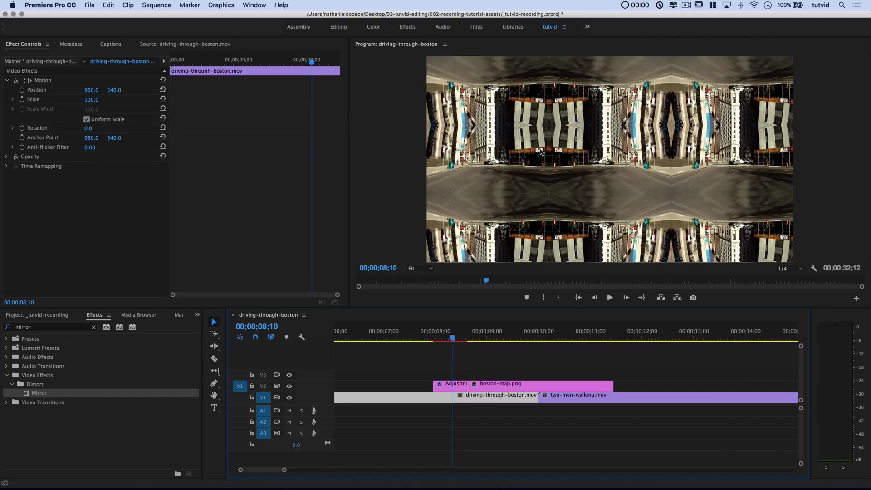
{"action": "left_click", "coordinate": [28, 313]}
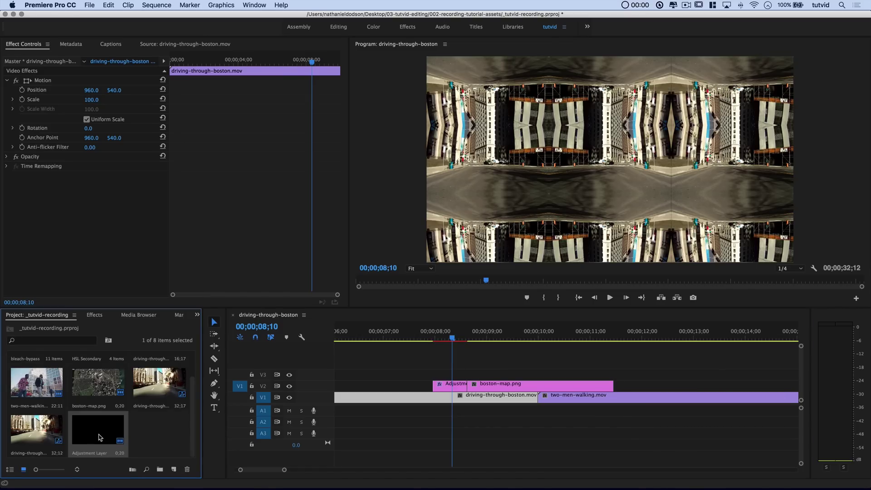
{"action": "left_click_drag", "start_coordinate": [89, 426], "coordinate": [447, 375]}
Extend the new V3 adjustment layer's end slightly past the first layer's end.
{"action": "left_click", "coordinate": [446, 388]}
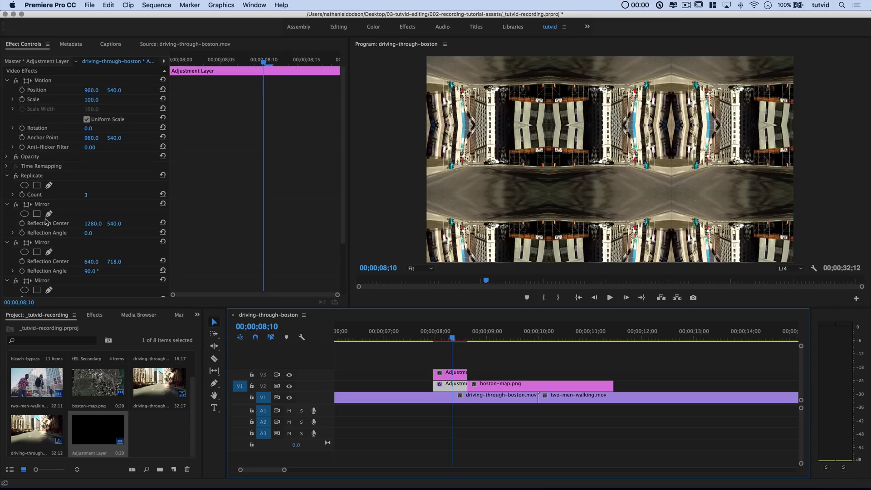
{"action": "scroll", "coordinate": [47, 221], "scroll_direction": "down", "scroll_amount": 3}
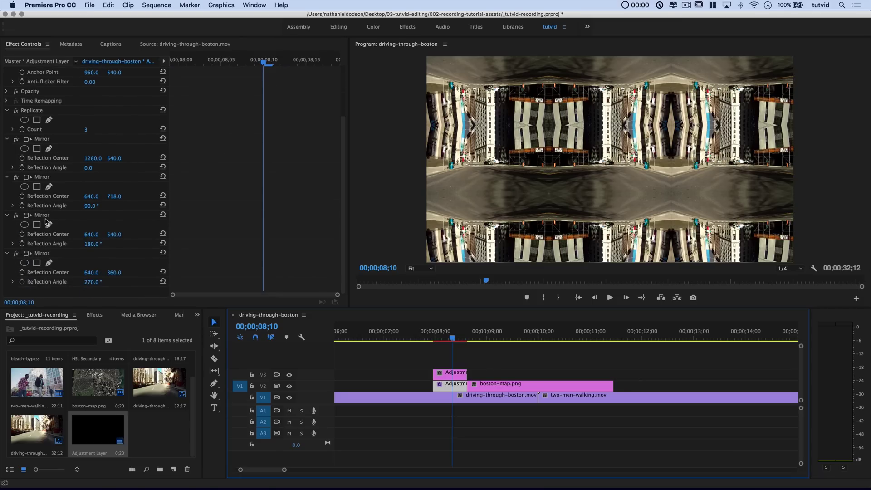
{"action": "left_click", "coordinate": [448, 374]}
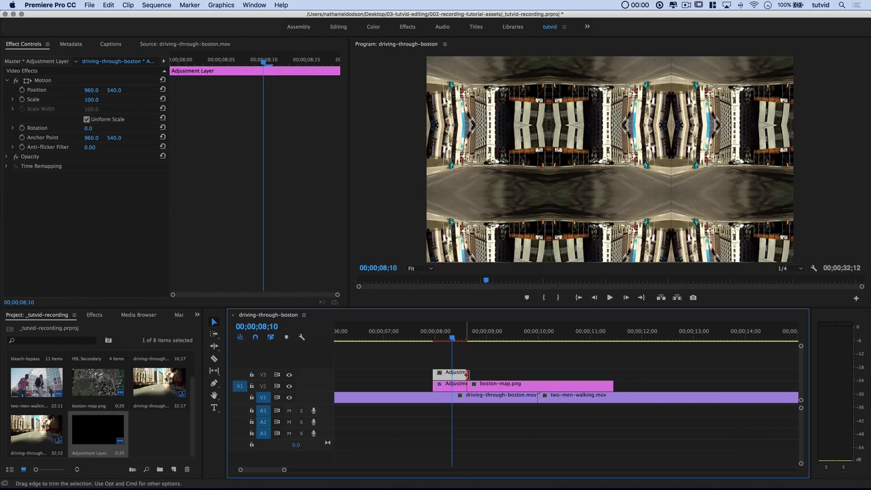
{"action": "left_click_drag", "start_coordinate": [467, 375], "coordinate": [492, 375]}
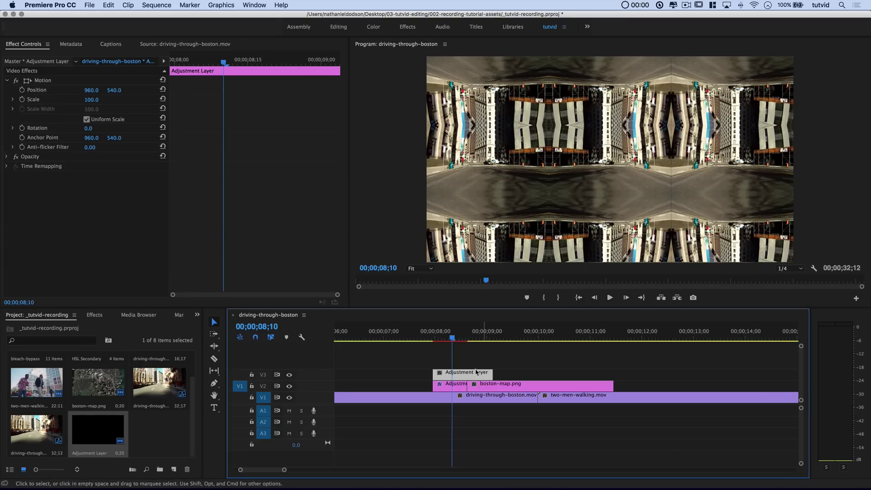
{"action": "left_click_drag", "start_coordinate": [453, 339], "coordinate": [445, 374]}
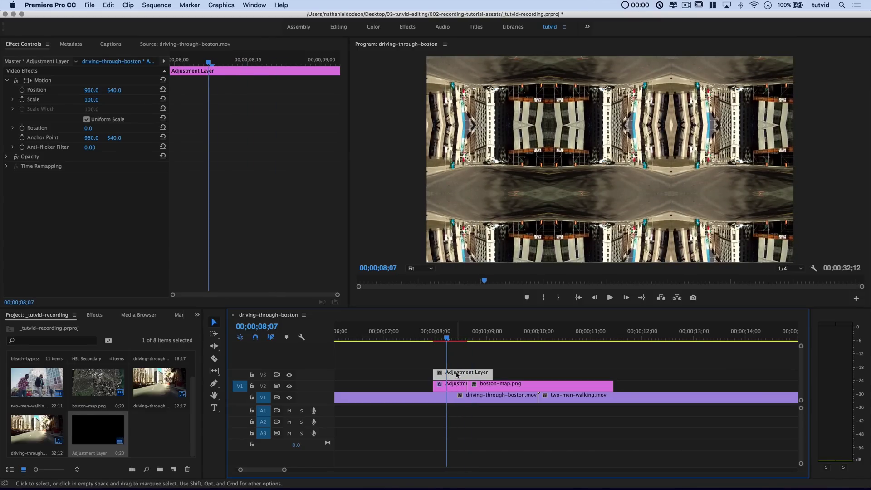
Apply the Transform effect to the V3 adjustment layer.
{"action": "left_click", "coordinate": [89, 320]}
{"action": "left_click", "coordinate": [22, 328]}
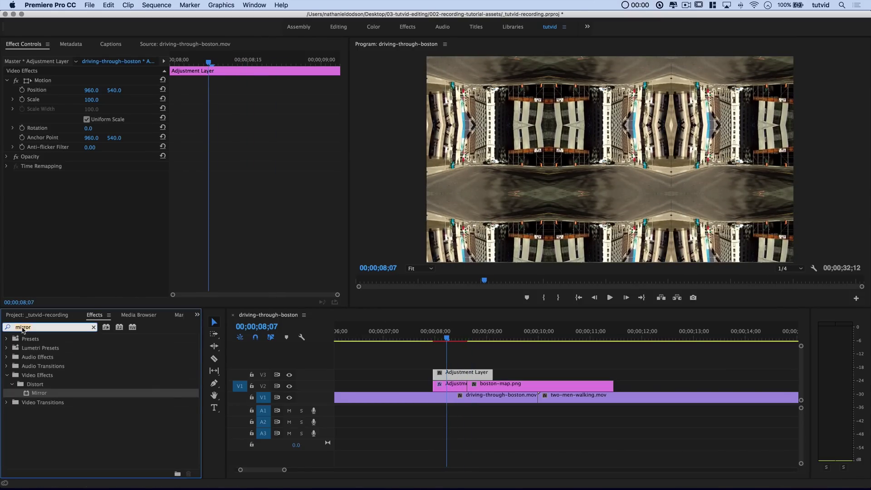
{"action": "type", "text": "transform"}
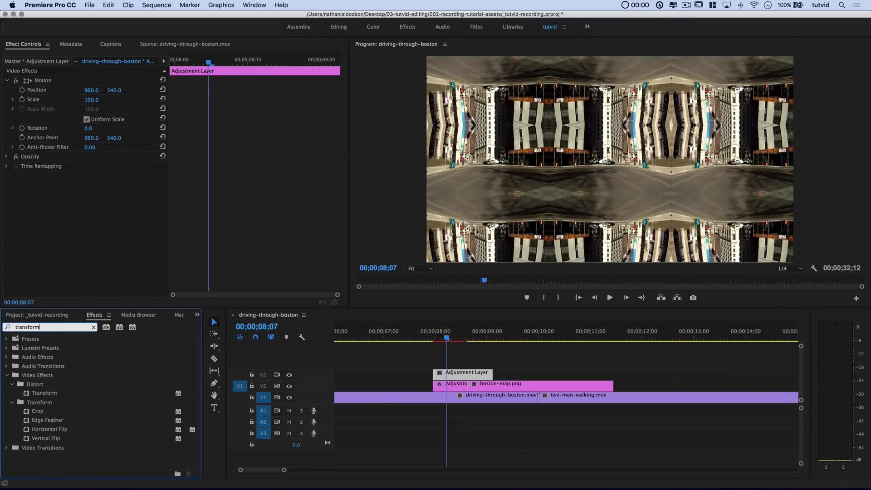
{"action": "left_click_drag", "start_coordinate": [43, 393], "coordinate": [467, 373]}
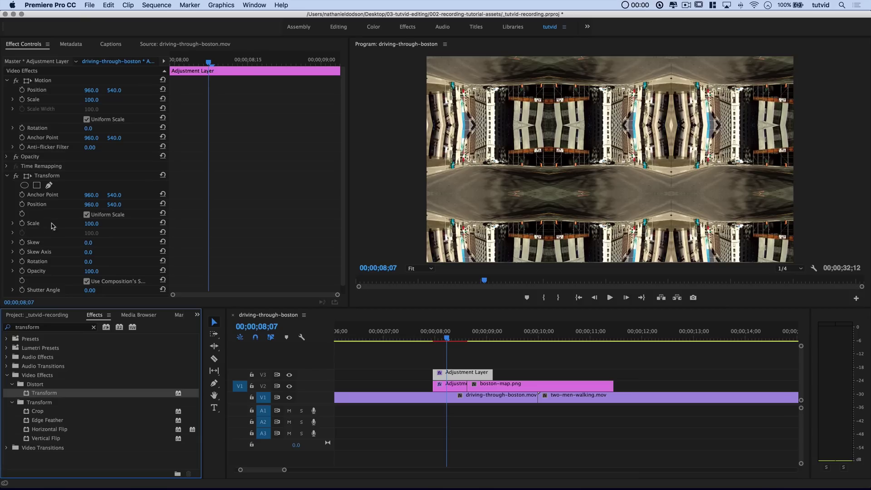
Set the Transform scale to 300 and cue the playhead to 00;00;08;14.
{"action": "left_click", "coordinate": [91, 223]}
{"action": "type", "text": "300"}
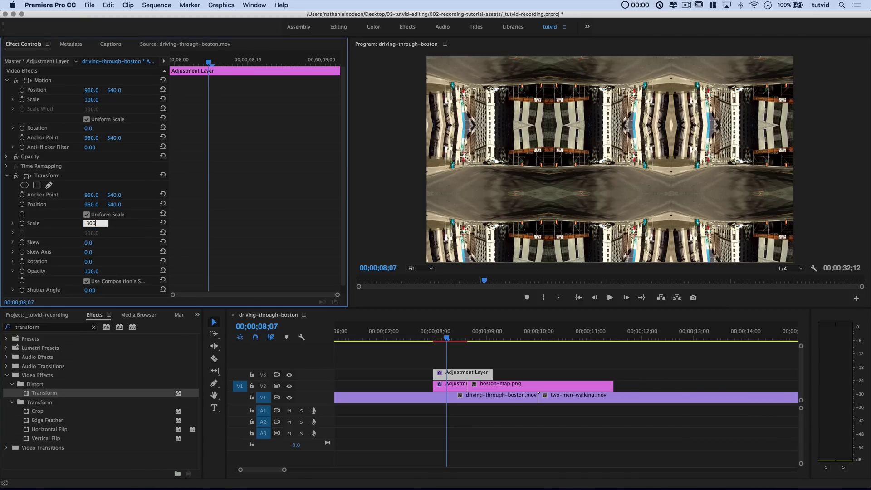
{"action": "key", "text": "Tab"}
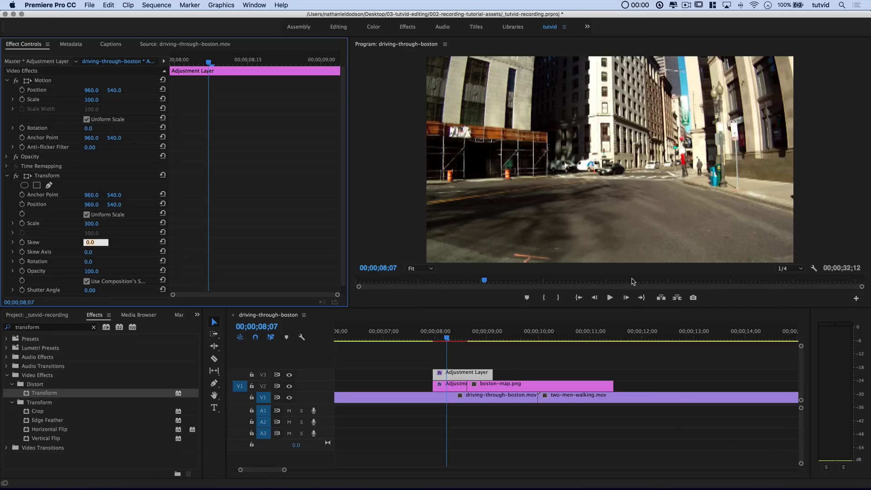
{"action": "left_click", "coordinate": [464, 340]}
{"action": "key", "text": "Left"}
{"action": "key", "text": "Left"}
{"action": "key", "text": "Left"}
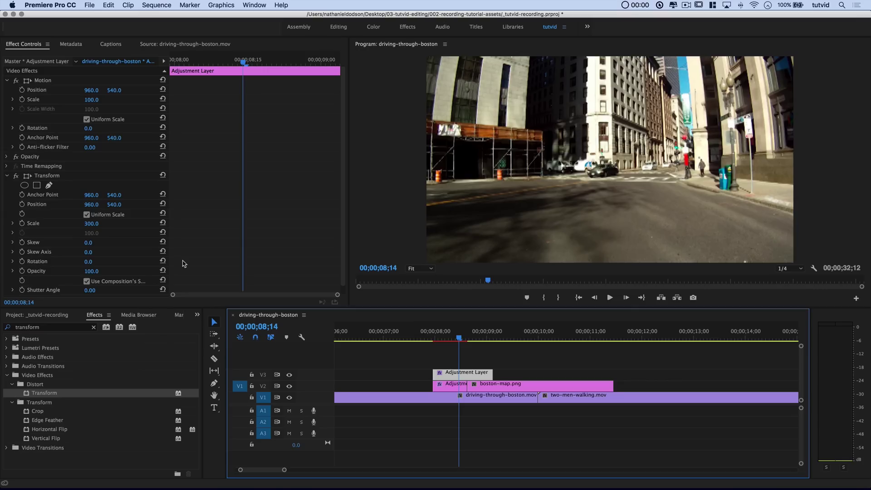
Keyframe Transform scale at 300 on 08;14 and 100 on 08;23, then scrub to preview.
{"action": "left_click", "coordinate": [22, 223]}
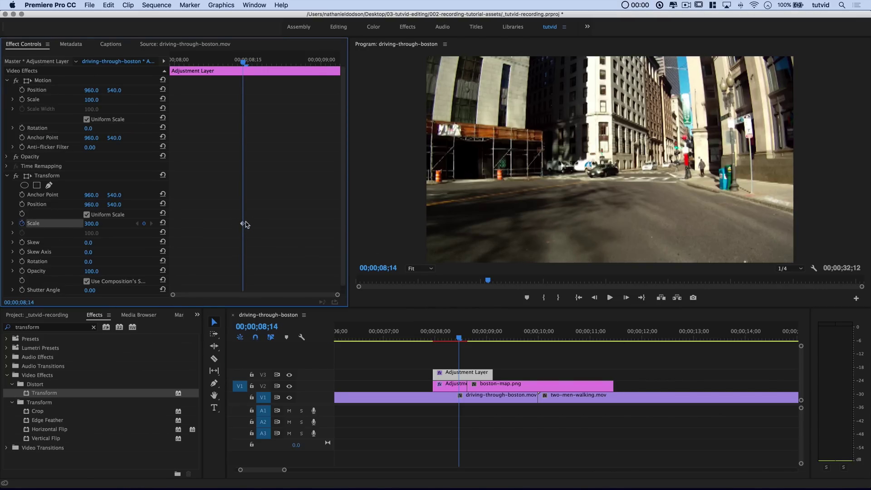
{"action": "left_click_drag", "start_coordinate": [243, 64], "coordinate": [286, 73]}
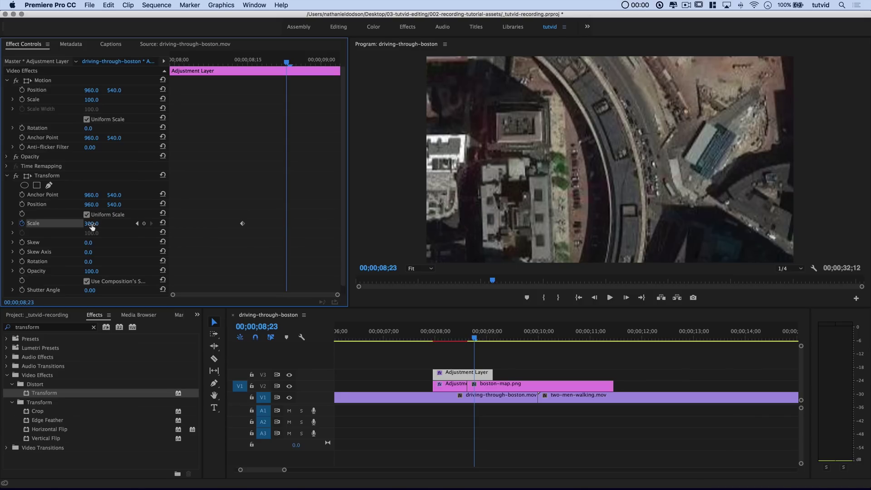
{"action": "left_click", "coordinate": [162, 224]}
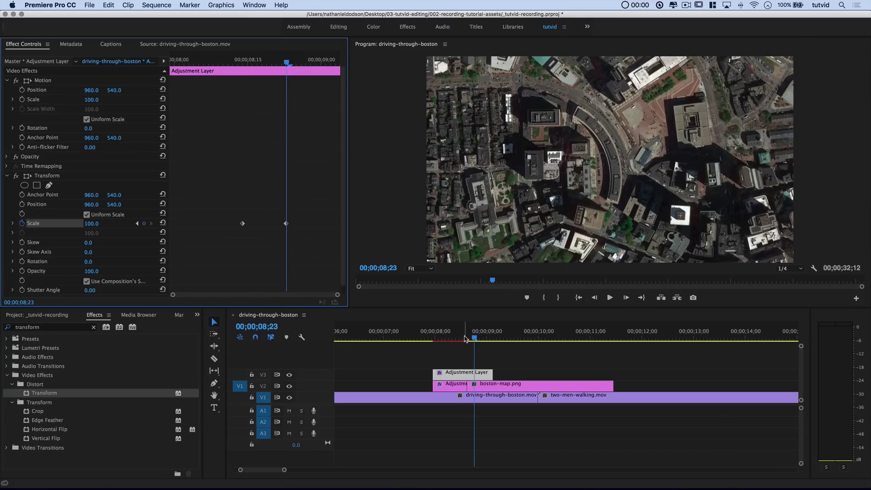
{"action": "left_click", "coordinate": [447, 338]}
{"action": "left_click_drag", "start_coordinate": [447, 338], "coordinate": [465, 362]}
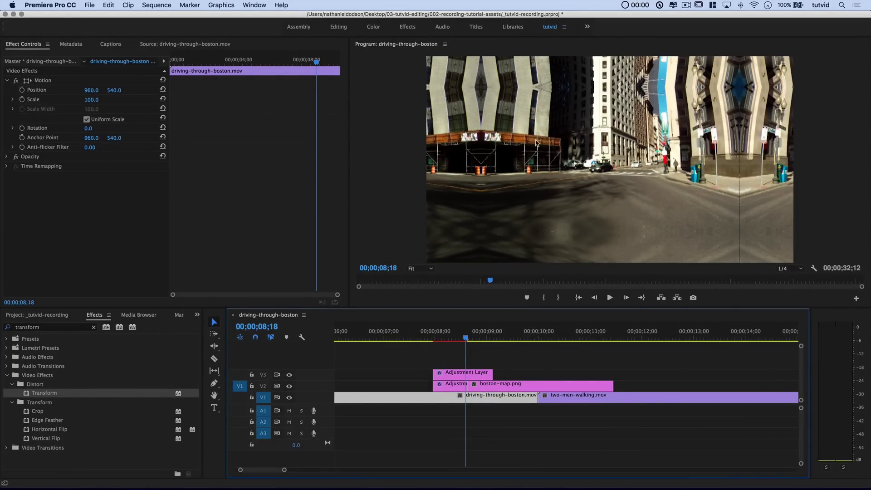
Turn off the adjustment layer's composition shutter angle, set Shutter Angle to 360, and preview.
{"action": "left_click", "coordinate": [467, 373]}
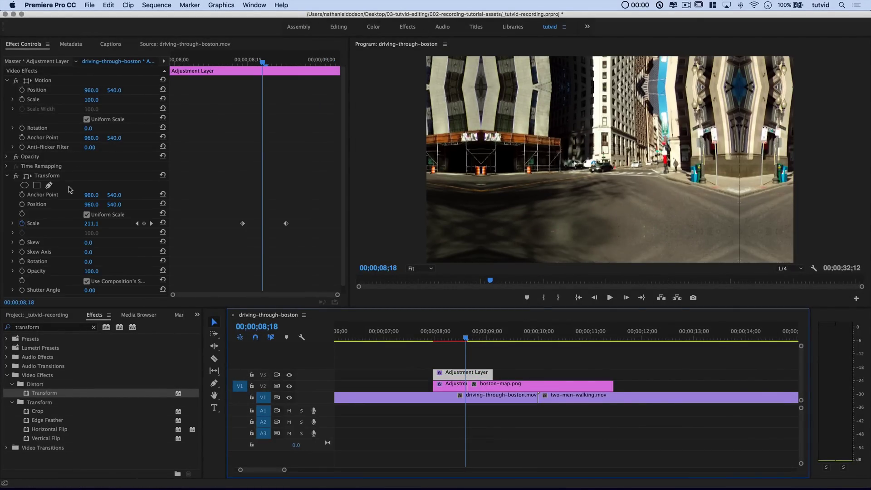
{"action": "scroll", "coordinate": [64, 218], "scroll_direction": "down", "scroll_amount": 1}
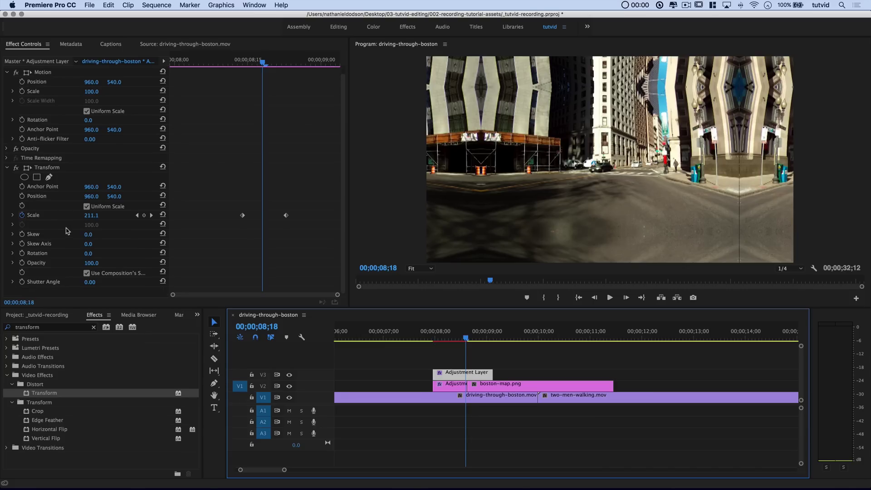
{"action": "left_click", "coordinate": [87, 273]}
{"action": "left_click", "coordinate": [91, 281]}
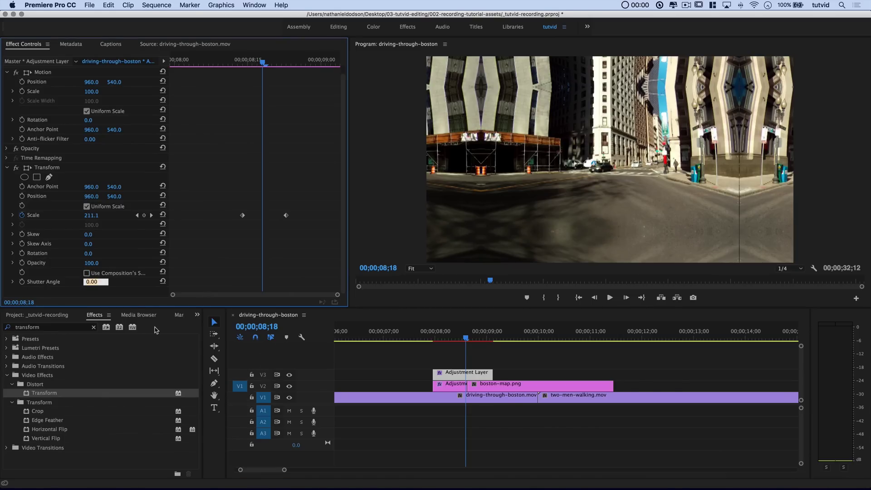
{"action": "type", "text": "360"}
{"action": "key", "text": "Tab"}
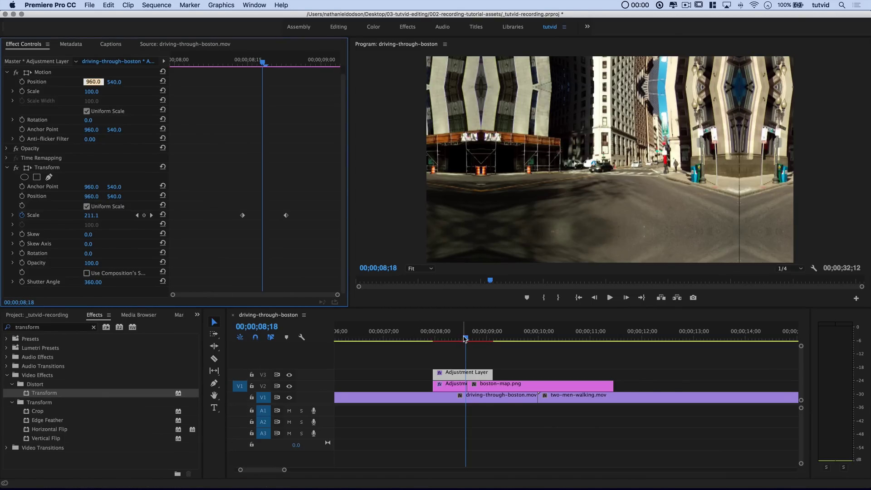
{"action": "left_click_drag", "start_coordinate": [465, 339], "coordinate": [455, 339]}
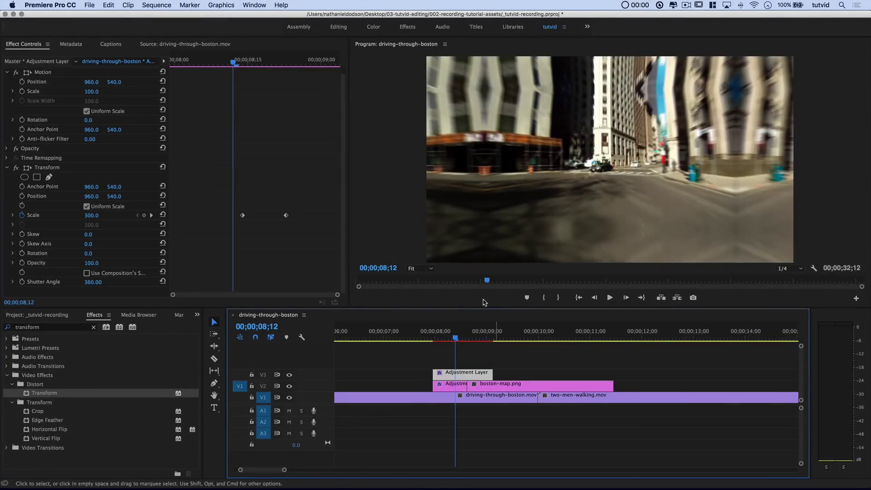
{"action": "left_click_drag", "start_coordinate": [456, 339], "coordinate": [485, 339]}
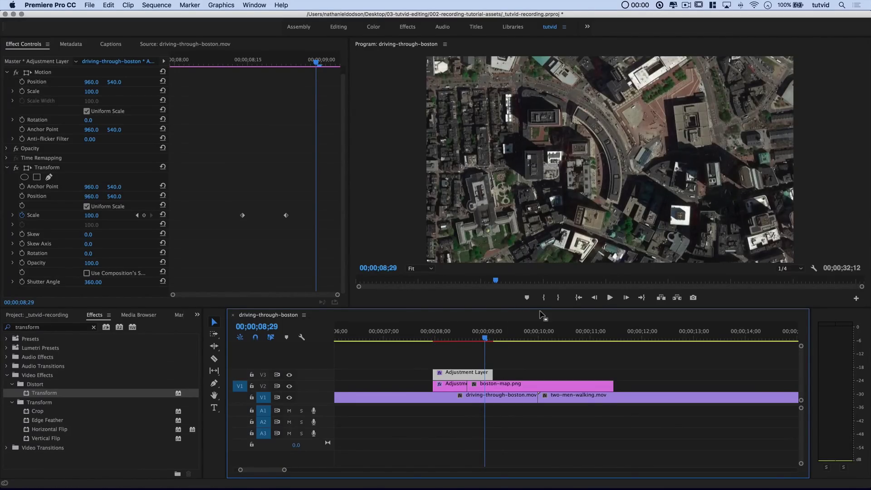
Set boston-map.png's Position to 2260, 1120 and scrub through the transition to check it.
{"action": "left_click", "coordinate": [505, 389]}
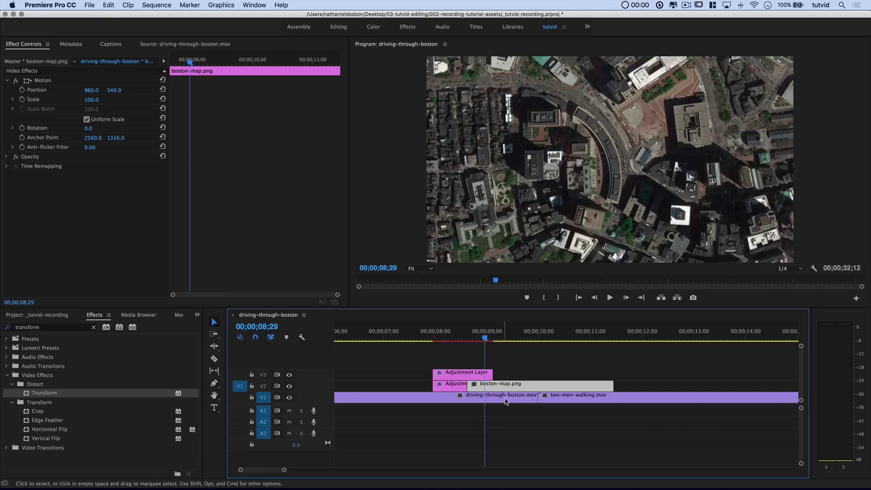
{"action": "left_click", "coordinate": [471, 378]}
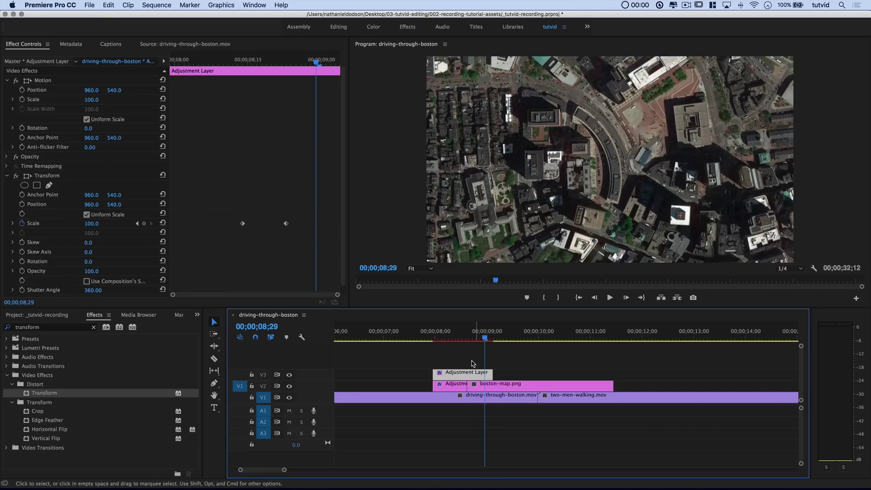
{"action": "left_click", "coordinate": [508, 388]}
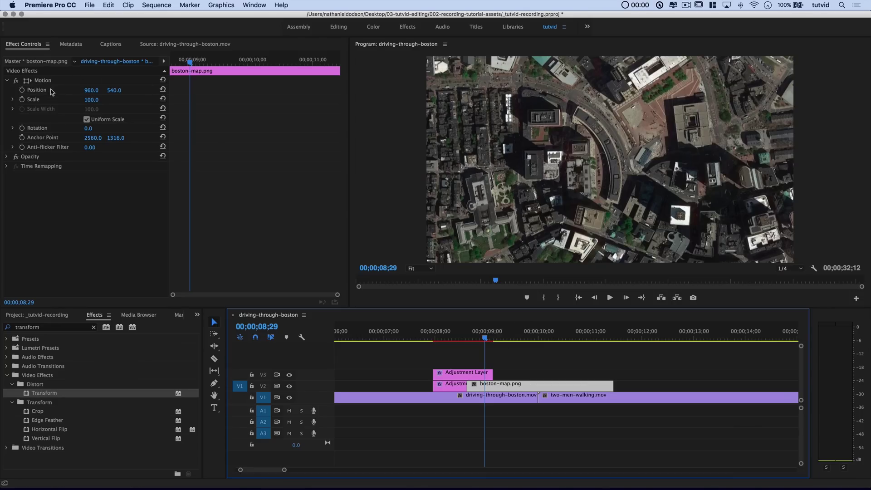
{"action": "left_click", "coordinate": [91, 91]}
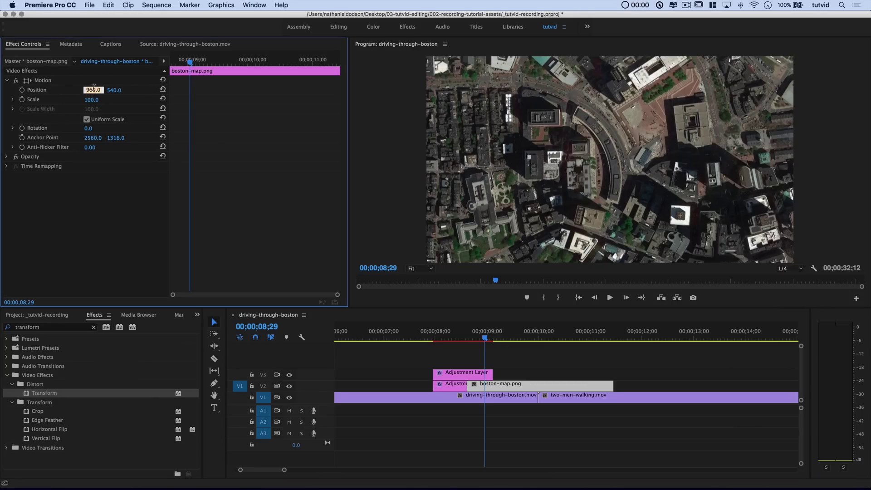
{"action": "type", "text": "2260"}
{"action": "key", "text": "Tab"}
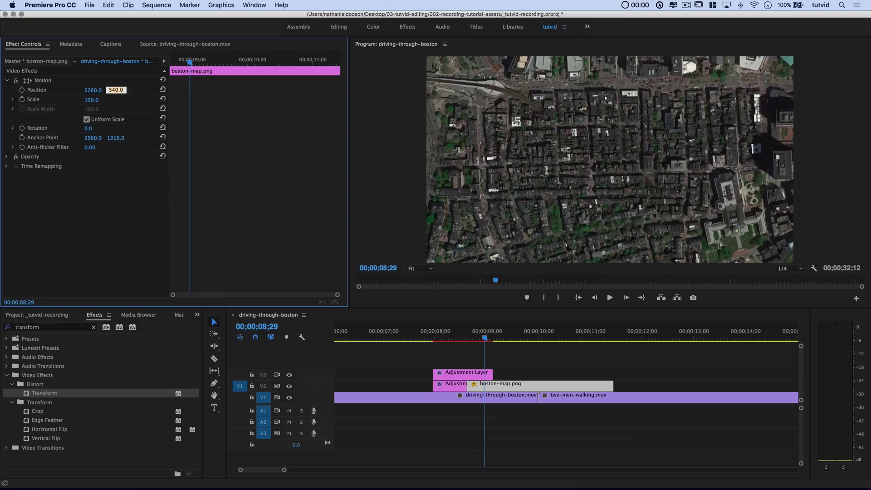
{"action": "type", "text": "1120"}
{"action": "key", "text": "Tab"}
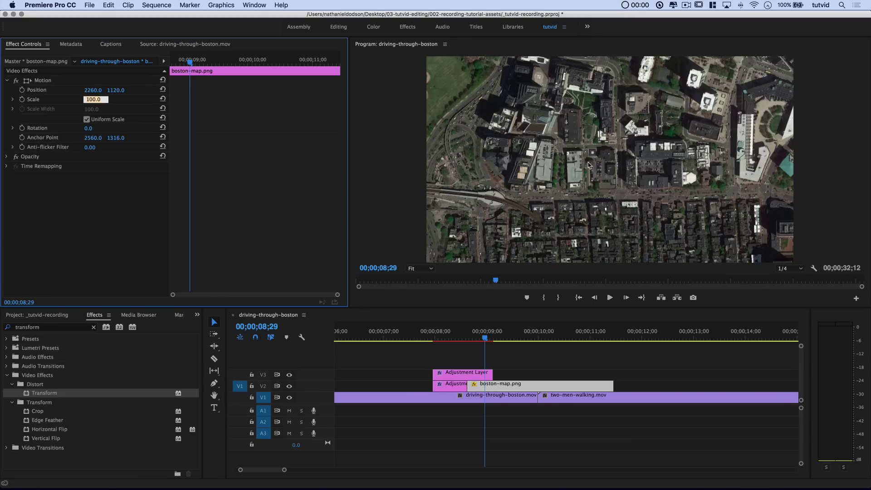
{"action": "left_click", "coordinate": [559, 166]}
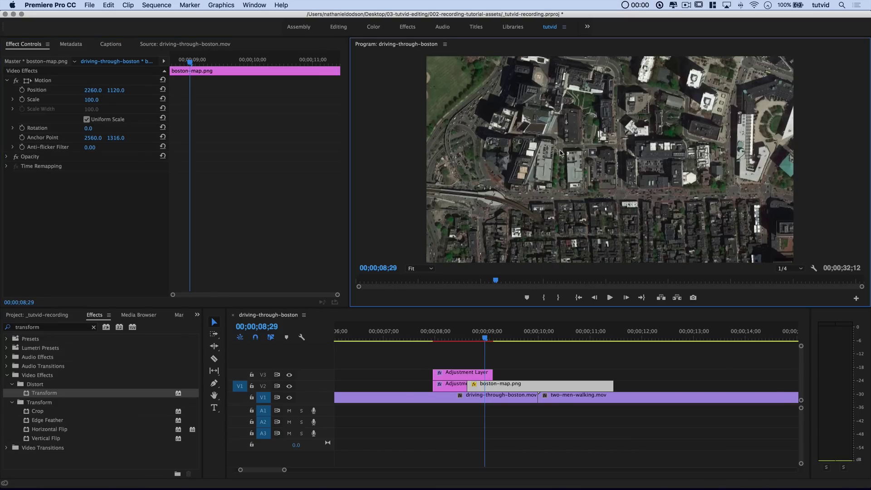
{"action": "mouse_move", "coordinate": [473, 338]}
{"action": "left_mouse_down"}
{"action": "mouse_move", "coordinate": [461, 339]}
{"action": "mouse_move", "coordinate": [482, 339]}
{"action": "left_mouse_up"}
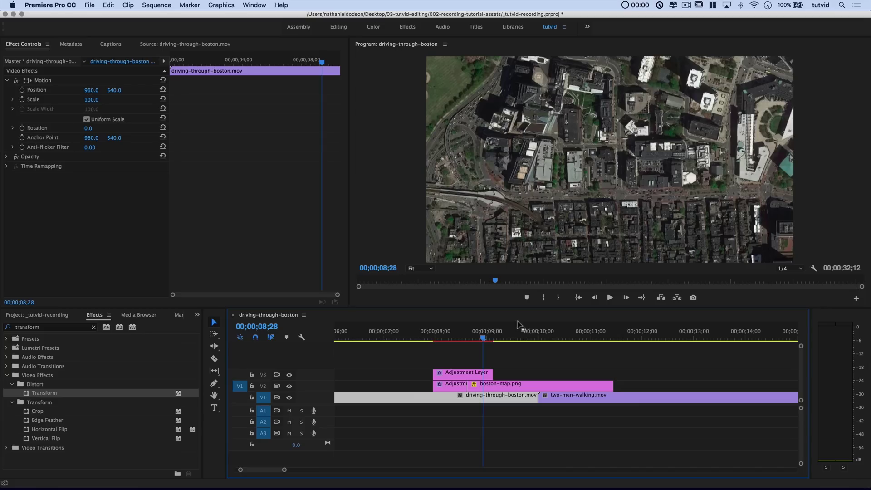
{"action": "left_click_drag", "start_coordinate": [479, 336], "coordinate": [483, 334]}
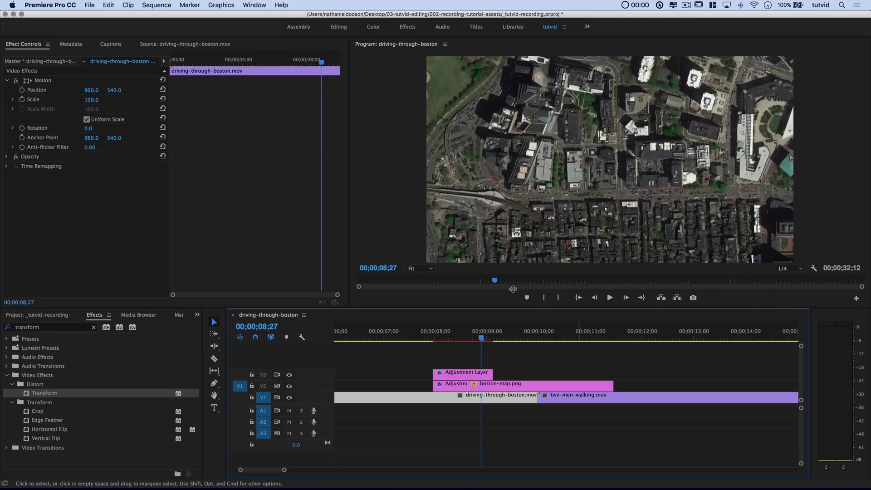
Make both adjustment layer Scale keyframes Auto Bezier and step through the smoothed zoom.
{"action": "double_click", "coordinate": [462, 374]}
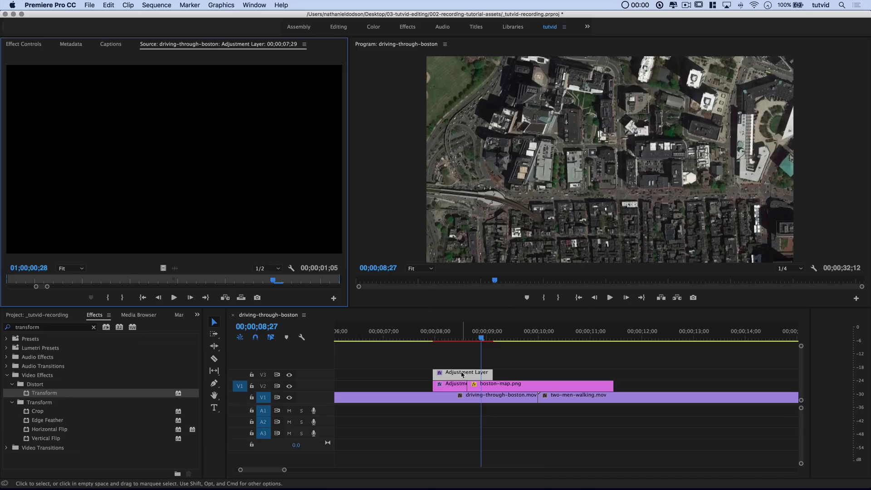
{"action": "left_click", "coordinate": [24, 44]}
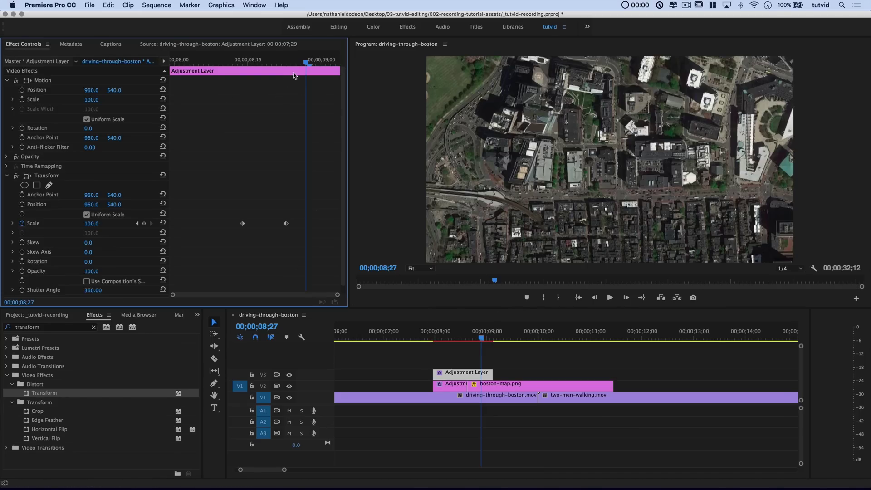
{"action": "left_click", "coordinate": [286, 223]}
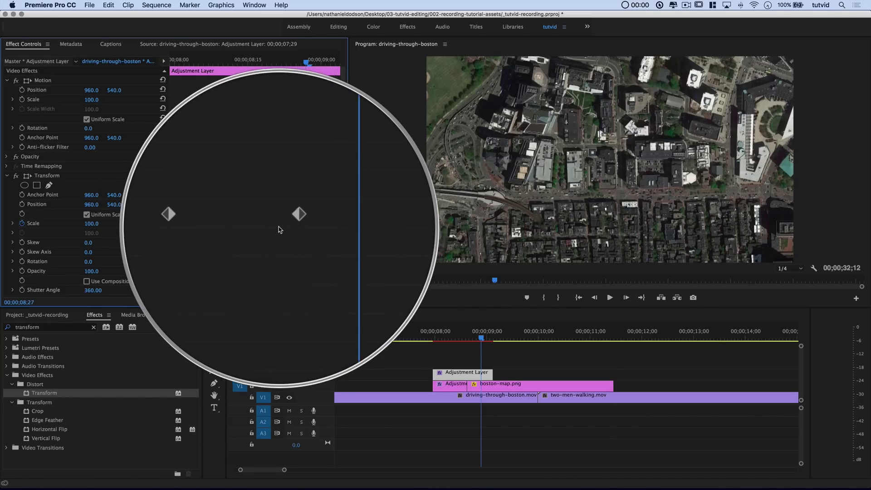
{"action": "left_click_drag", "start_coordinate": [230, 207], "coordinate": [313, 238]}
{"action": "right_click", "coordinate": [289, 230]}
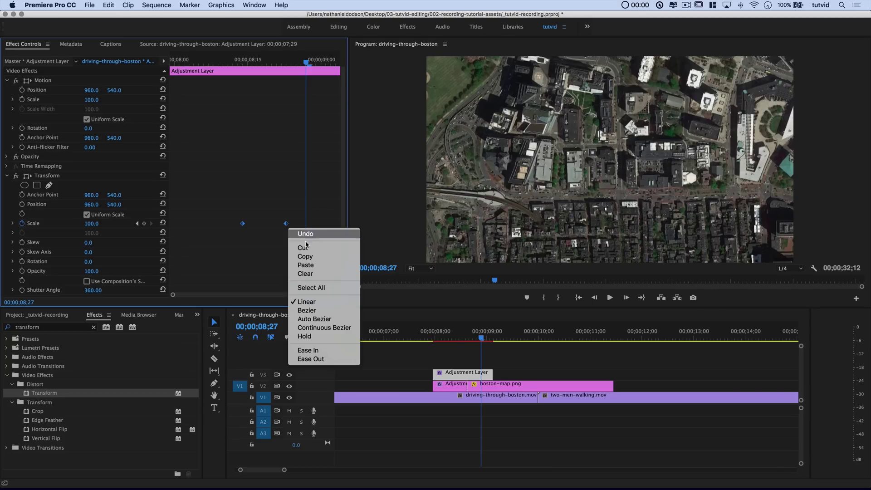
{"action": "left_click", "coordinate": [315, 319]}
{"action": "left_click_drag", "start_coordinate": [252, 71], "coordinate": [287, 66]}
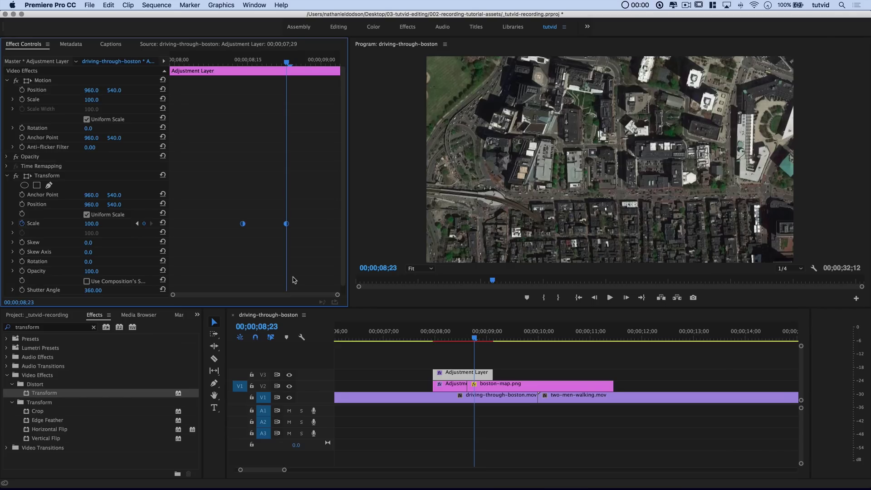
{"action": "key", "text": "Right"}
{"action": "key", "text": "Right"}
{"action": "key", "text": "Right"}
{"action": "key", "text": "Right"}
{"action": "key", "text": "Right"}
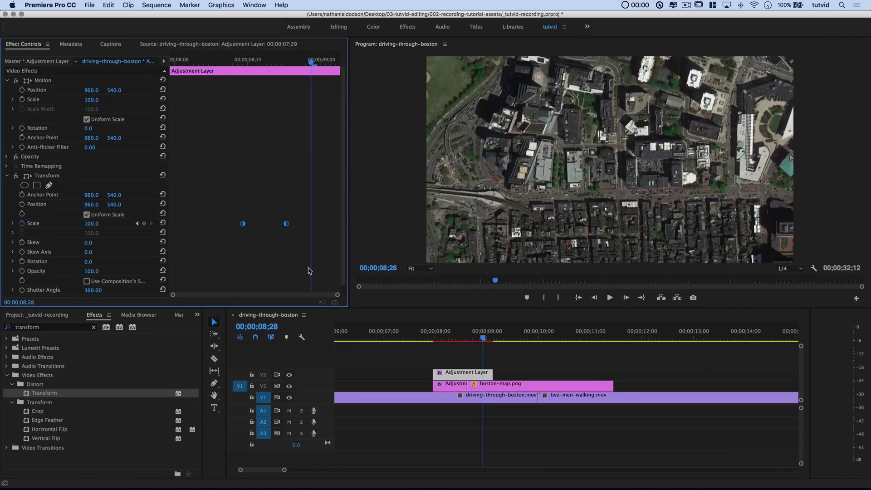
Apply Transform to boston-map.png and keyframe its Position at 2560, 1316 on 08;28.
{"action": "left_click", "coordinate": [494, 387]}
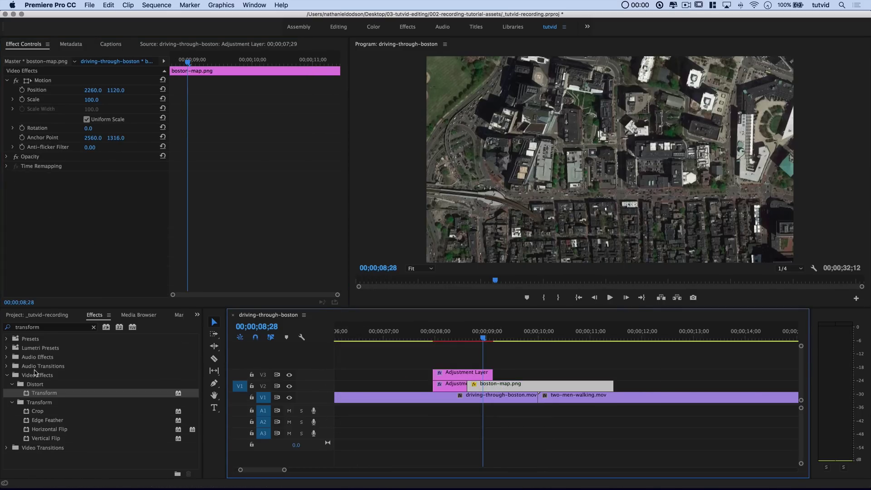
{"action": "left_click_drag", "start_coordinate": [44, 395], "coordinate": [517, 387]}
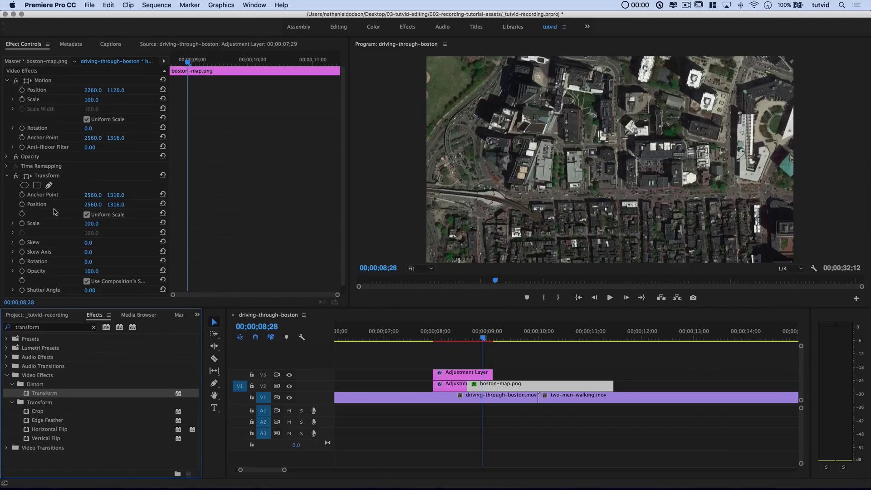
{"action": "left_click", "coordinate": [22, 204]}
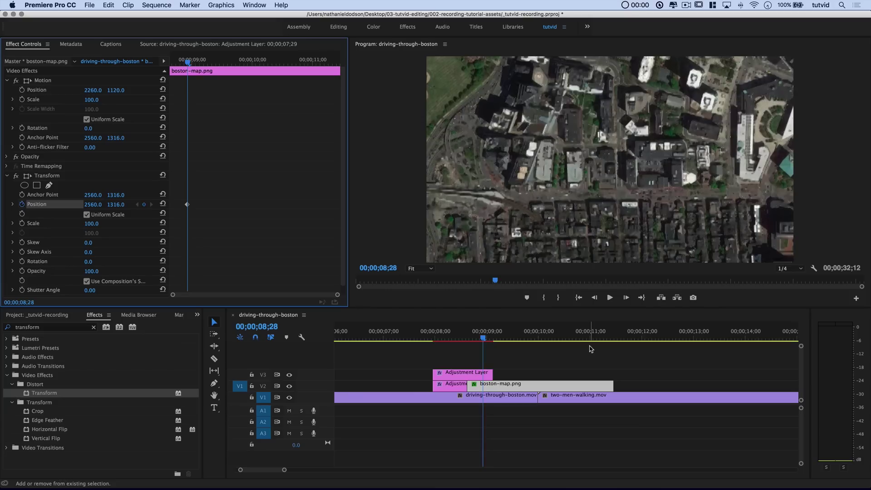
Move to 09;13 and keyframe the map's Transform Position at 367, 329.
{"action": "key", "text": "shift+Right"}
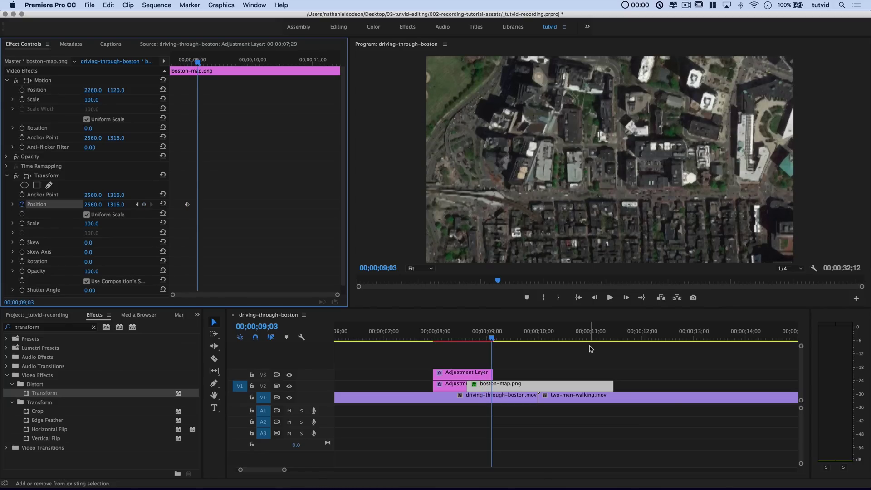
{"action": "key", "text": "shift+Right"}
{"action": "key", "text": "shift+Right"}
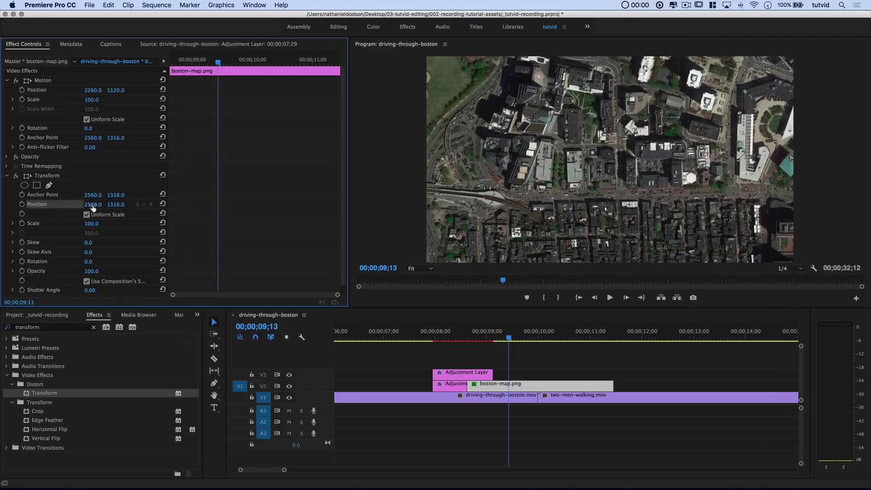
{"action": "key", "text": "Delete"}
{"action": "key", "text": "super+z"}
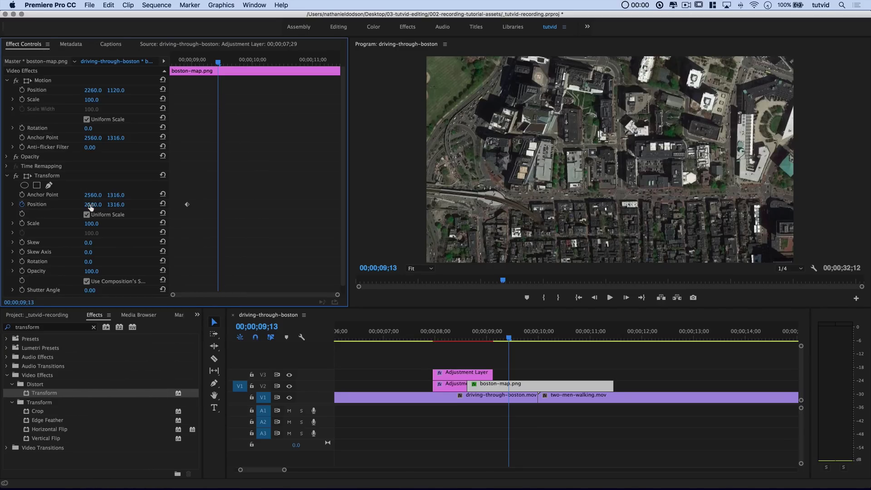
{"action": "left_click_drag", "start_coordinate": [91, 207], "coordinate": [0, 207]}
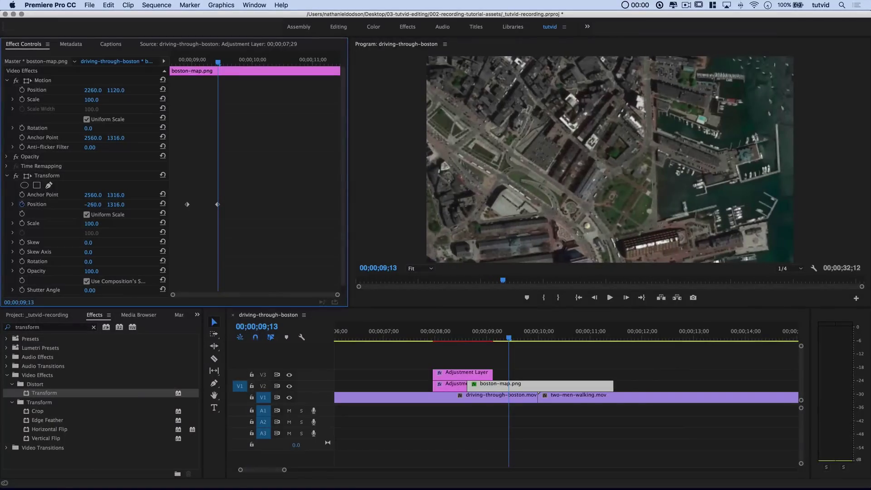
{"action": "left_click_drag", "start_coordinate": [93, 205], "coordinate": [56, 205]}
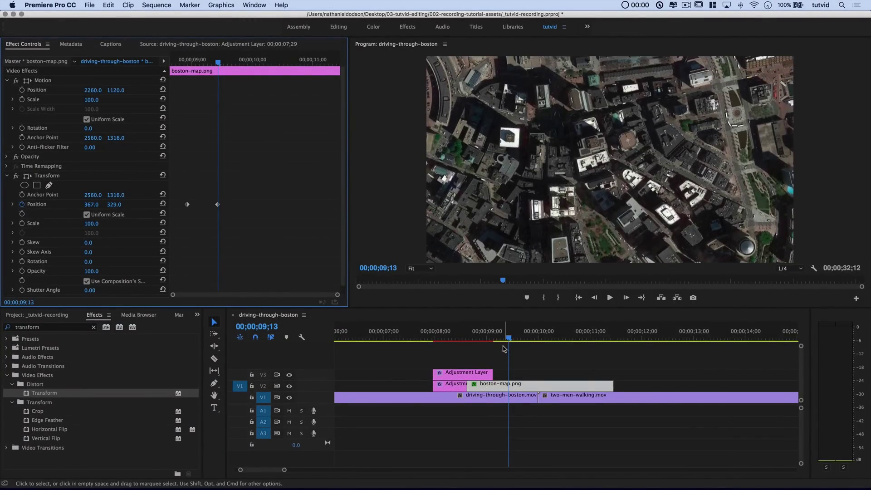
Play back the transition to review the map sliding across the city.
{"action": "left_click", "coordinate": [399, 338]}
{"action": "key", "text": "space"}
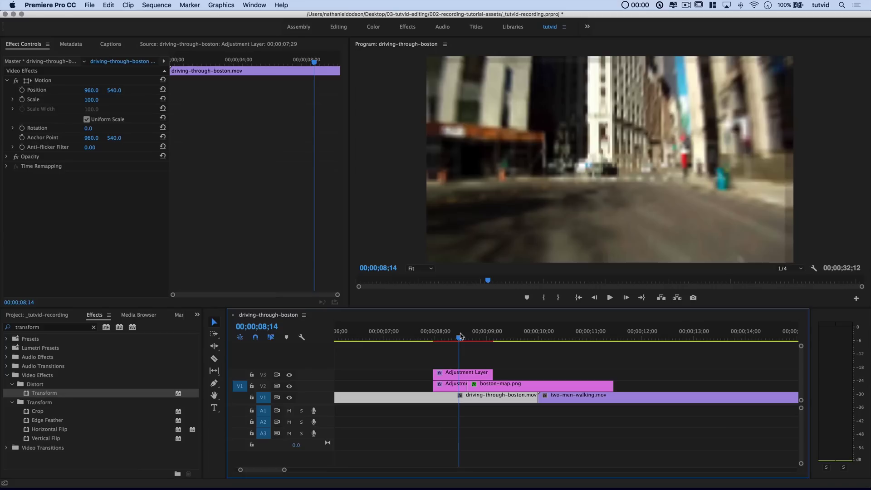
{"action": "key", "text": "space"}
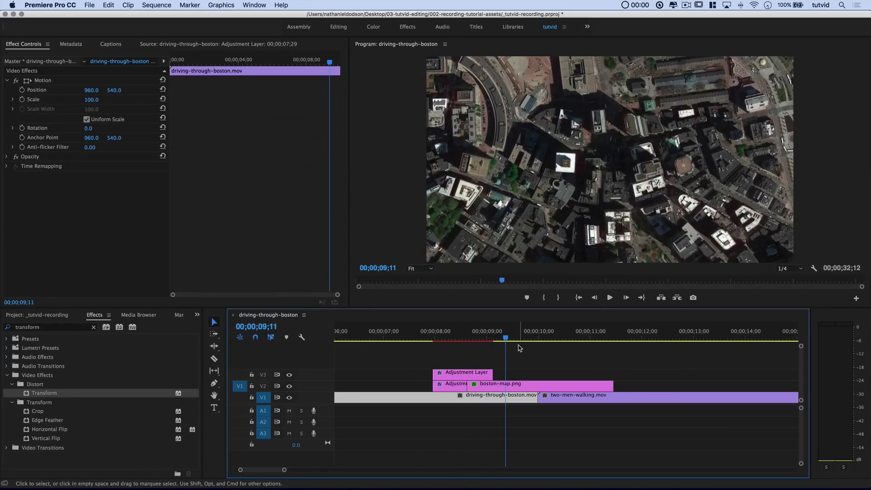
{"action": "key", "text": "space"}
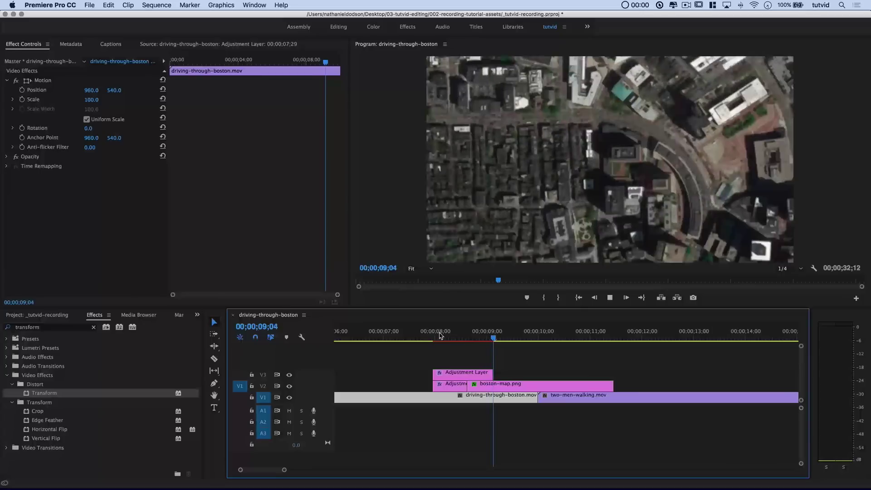
{"action": "key", "text": "space"}
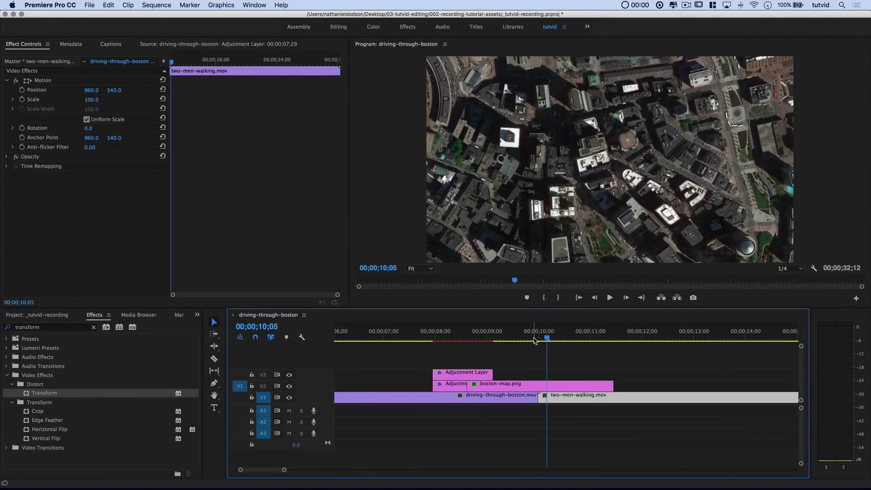
Make both map Position keyframes Auto Bezier and play the smoothed slide.
{"action": "left_click", "coordinate": [502, 339]}
{"action": "left_click", "coordinate": [506, 389]}
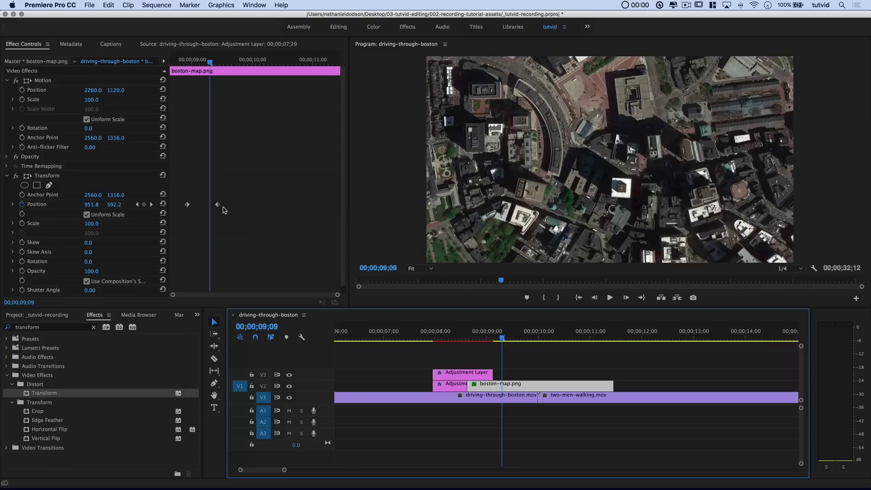
{"action": "left_click_drag", "start_coordinate": [245, 183], "coordinate": [183, 213]}
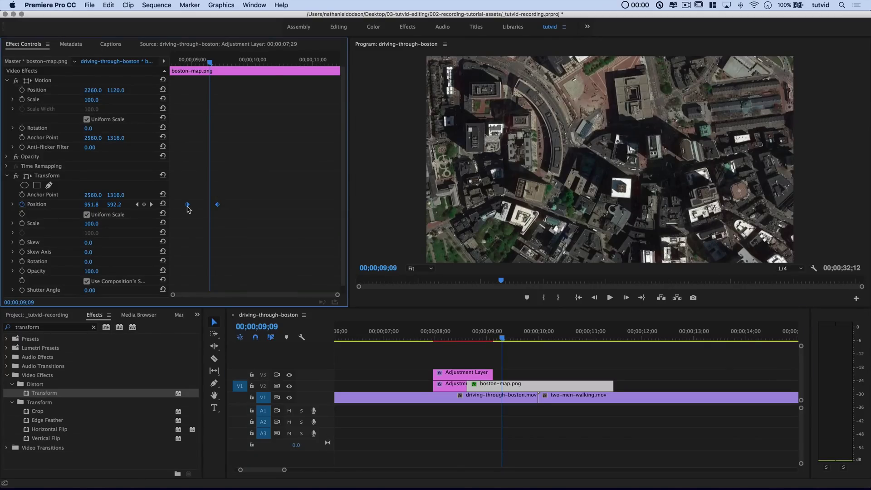
{"action": "right_click", "coordinate": [188, 208]}
{"action": "mouse_move", "coordinate": [237, 287]}
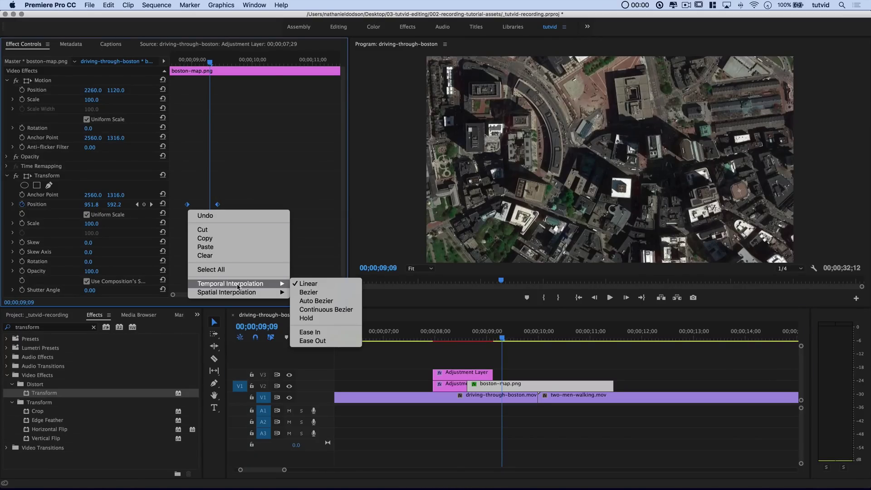
{"action": "left_click", "coordinate": [316, 301]}
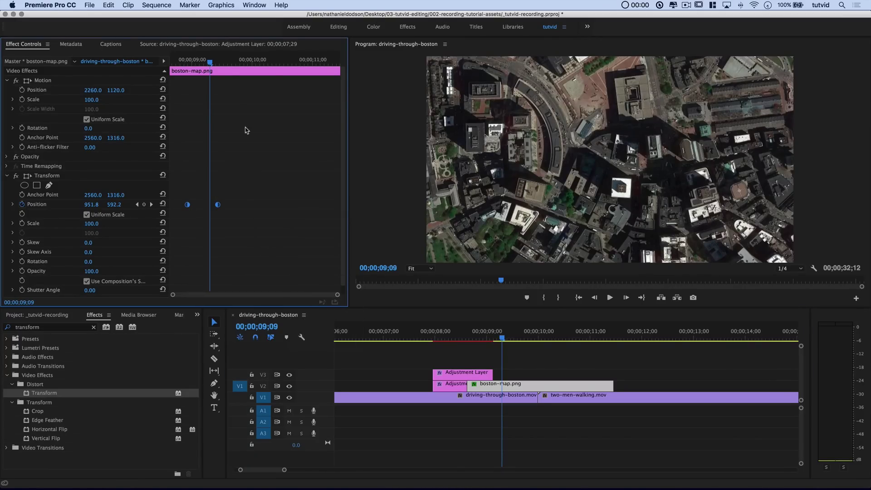
{"action": "left_click_drag", "start_coordinate": [194, 64], "coordinate": [175, 60]}
{"action": "key", "text": "space"}
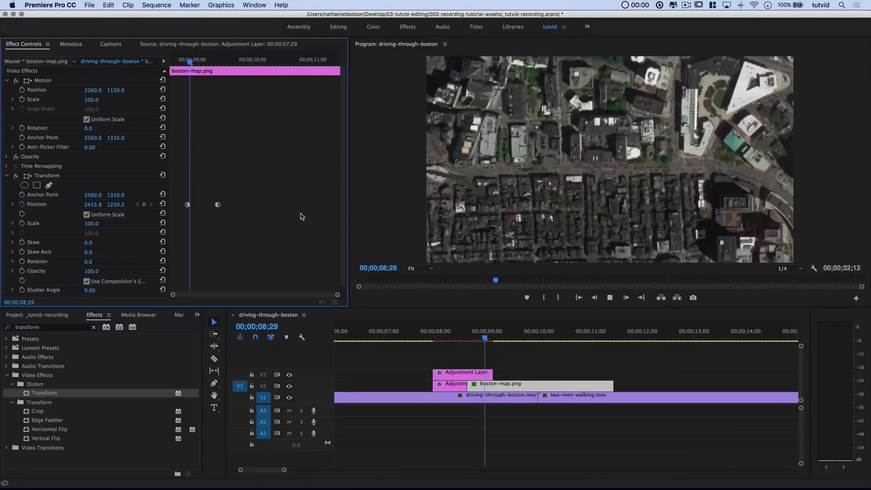
{"action": "key", "text": "space"}
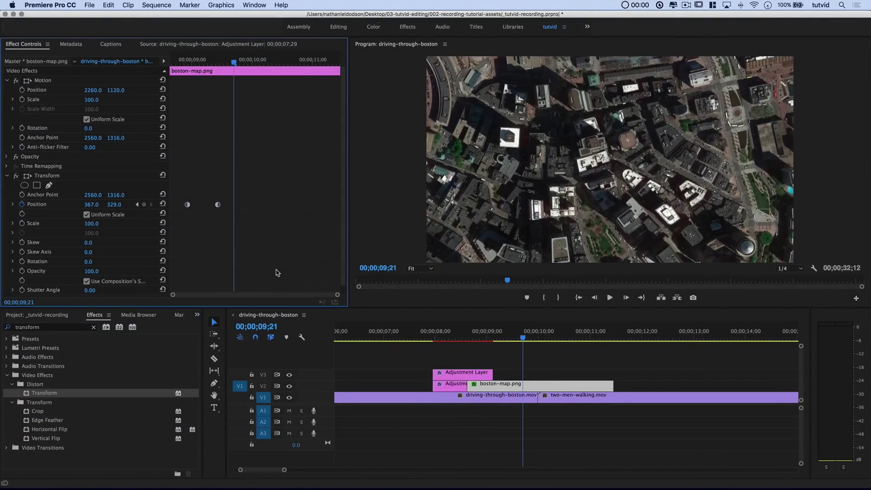
Give the map's Transform its own 360 shutter angle and play the blurred transition.
{"action": "left_click", "coordinate": [87, 282]}
{"action": "left_click", "coordinate": [90, 290]}
{"action": "type", "text": "360"}
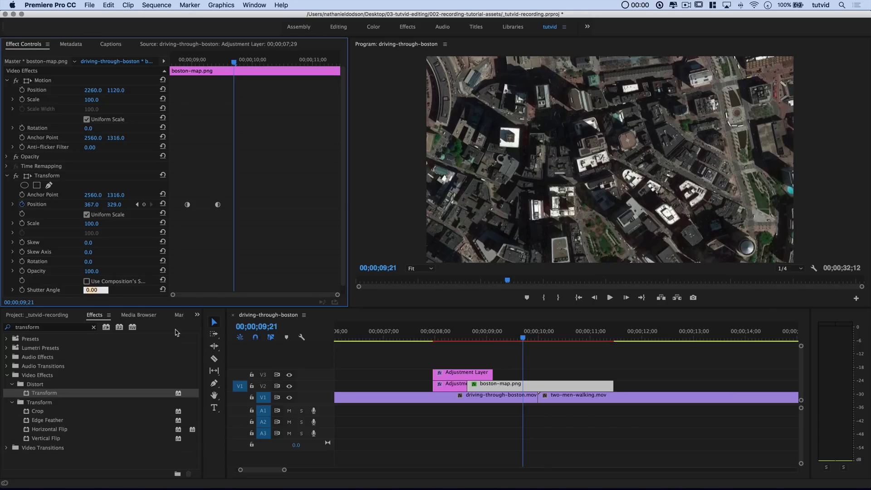
{"action": "key", "text": "Tab"}
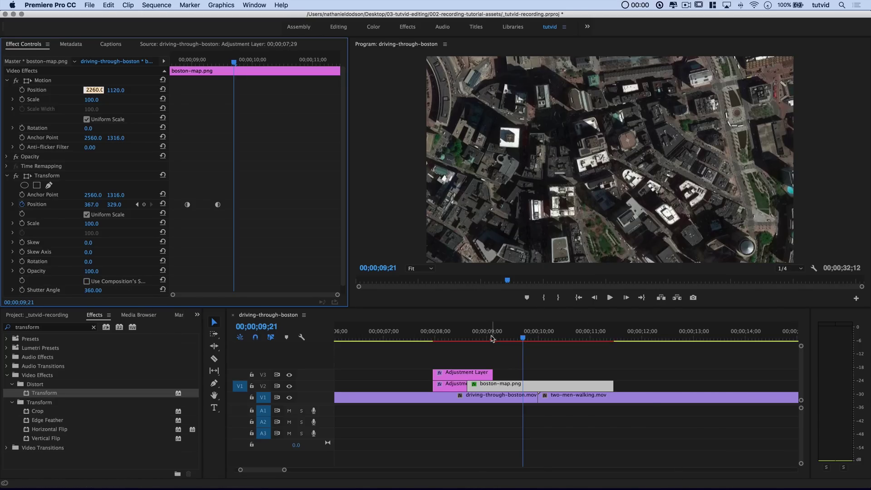
{"action": "left_click", "coordinate": [422, 333]}
{"action": "key", "text": "space"}
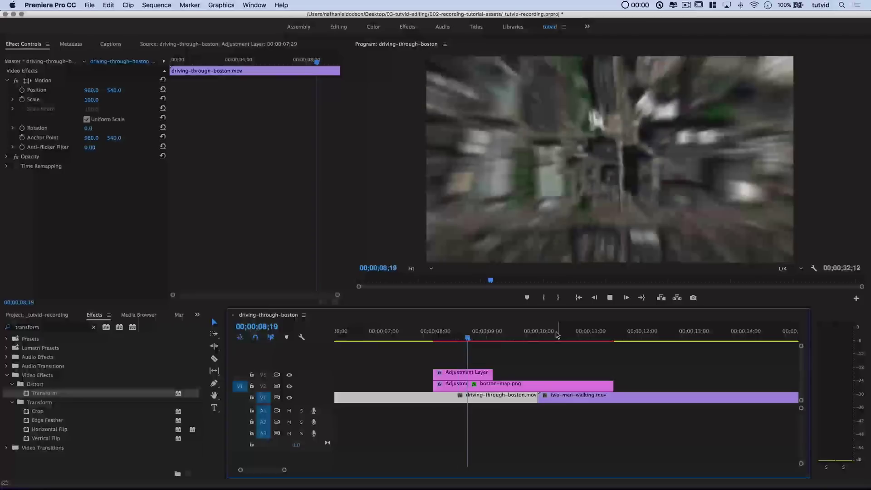
{"action": "key", "text": "space"}
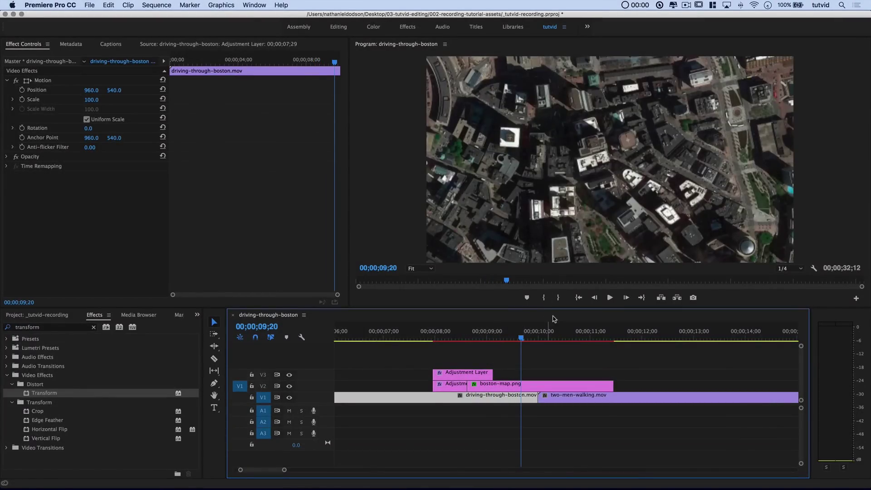
Keyframe the map's Transform Scale at 100 on 09;18, rising to 300 on 09;25.
{"action": "left_click", "coordinate": [501, 389]}
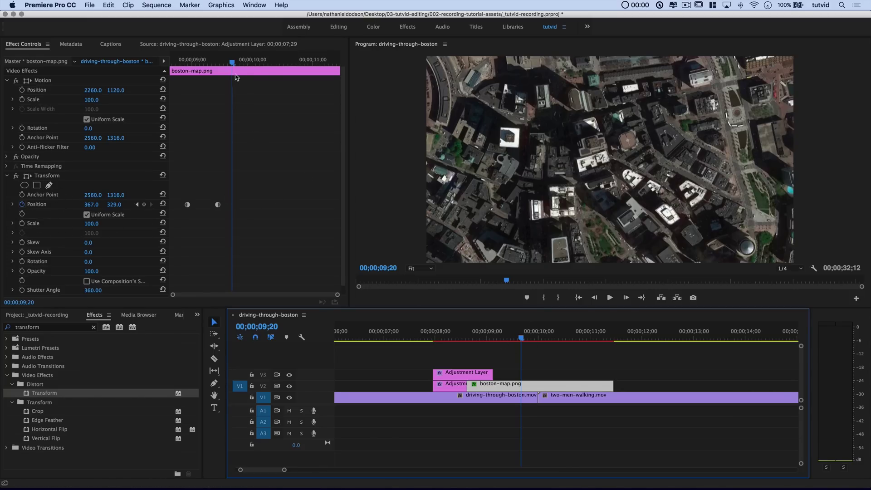
{"action": "left_click_drag", "start_coordinate": [232, 62], "coordinate": [216, 77]}
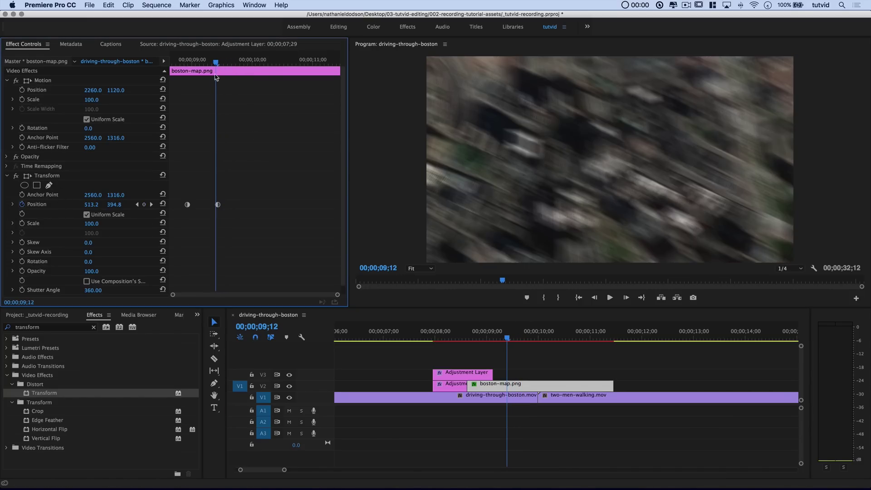
{"action": "key", "text": "Right"}
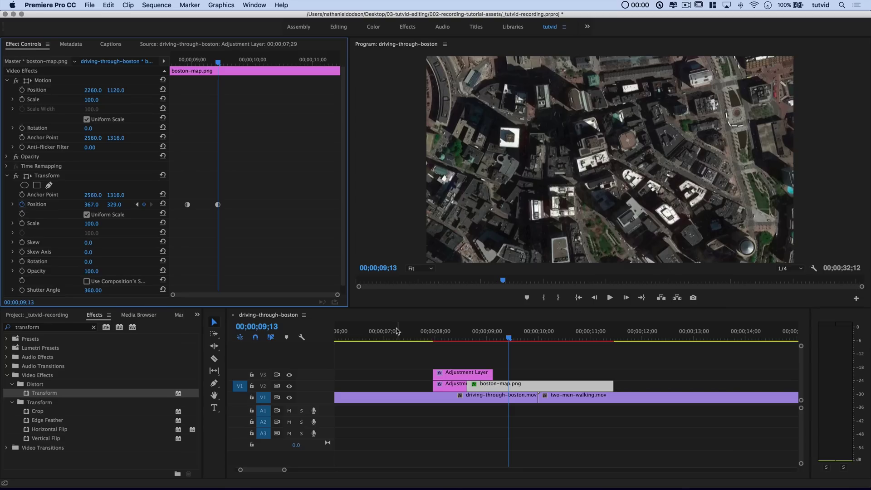
{"action": "key", "text": "Right"}
{"action": "key", "text": "Right"}
{"action": "key", "text": "Right"}
{"action": "key", "text": "Right"}
{"action": "key", "text": "Right"}
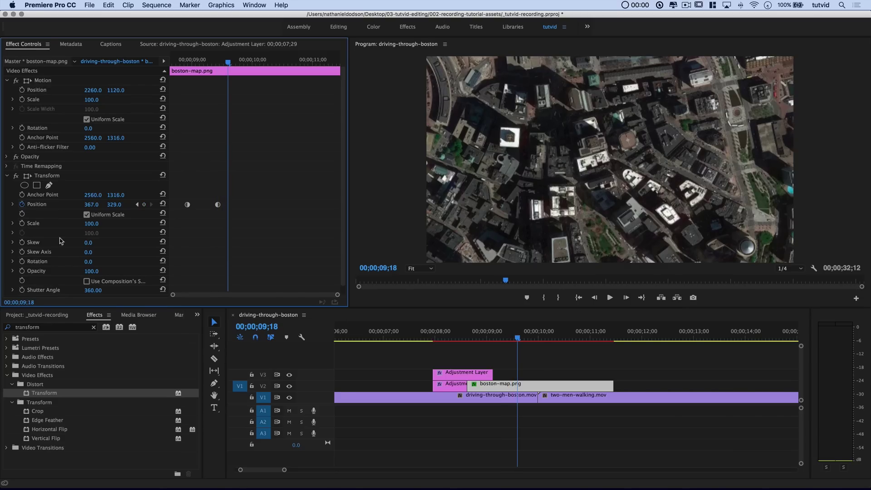
{"action": "left_click", "coordinate": [21, 224]}
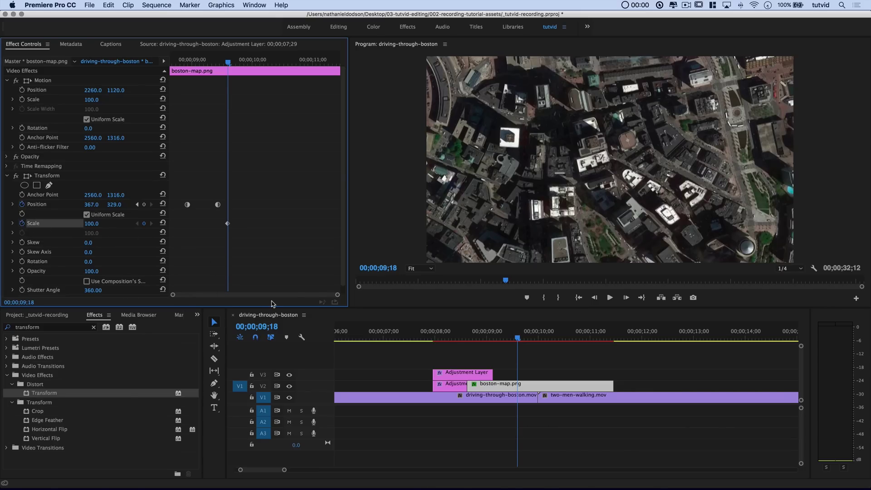
{"action": "key", "text": "Right"}
{"action": "key", "text": "Right"}
{"action": "key", "text": "Right"}
{"action": "key", "text": "Right"}
{"action": "key", "text": "Right"}
{"action": "key", "text": "Right"}
{"action": "key", "text": "Right"}
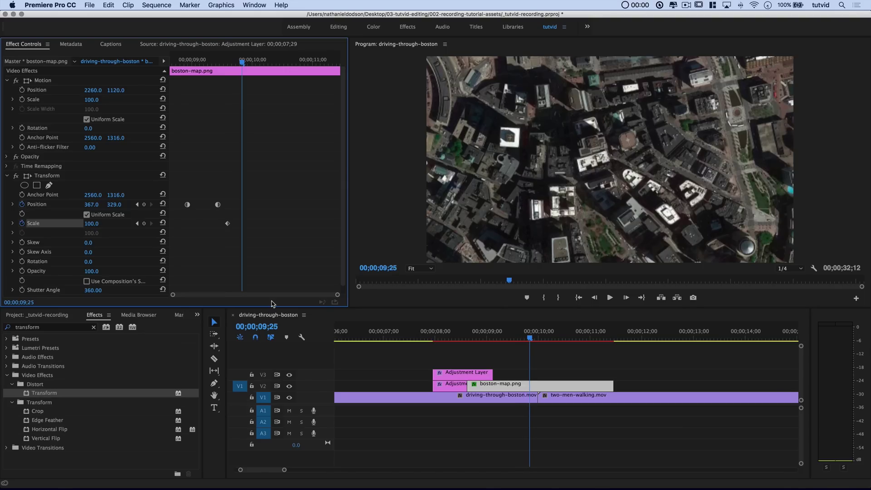
{"action": "left_click", "coordinate": [91, 223]}
{"action": "type", "text": "30"}
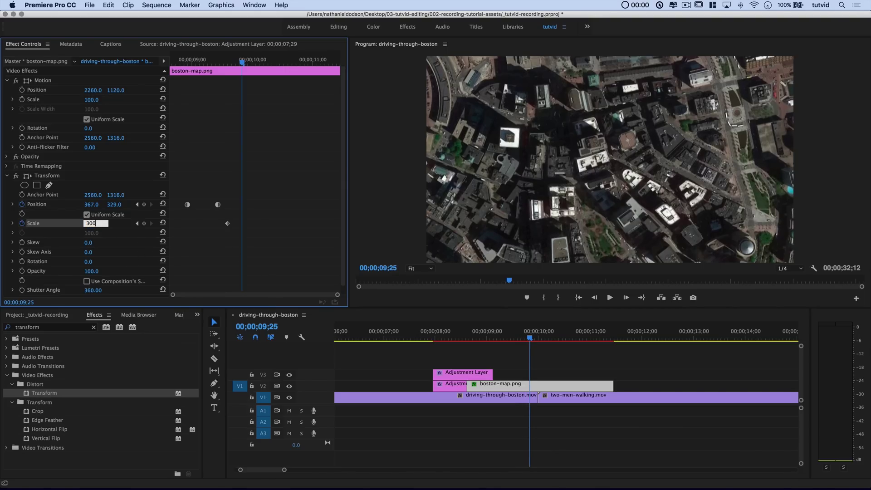
{"action": "type", "text": "0"}
{"action": "key", "text": "Tab"}
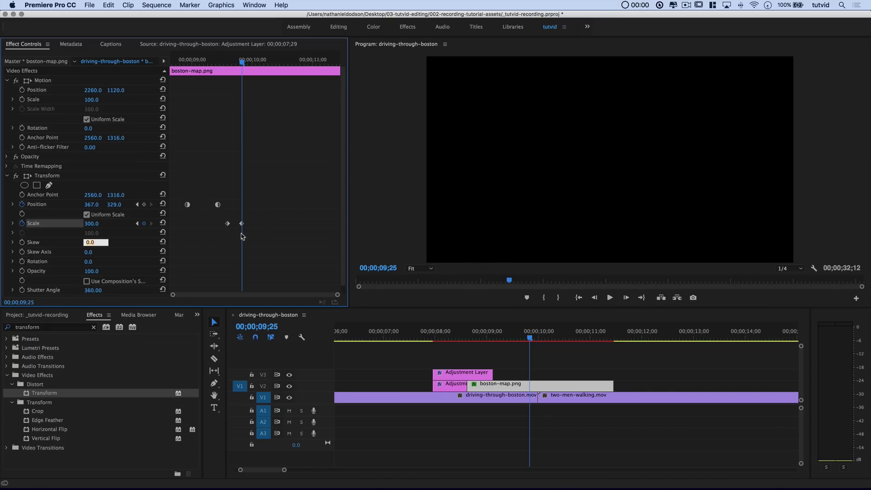
{"action": "left_click", "coordinate": [276, 244]}
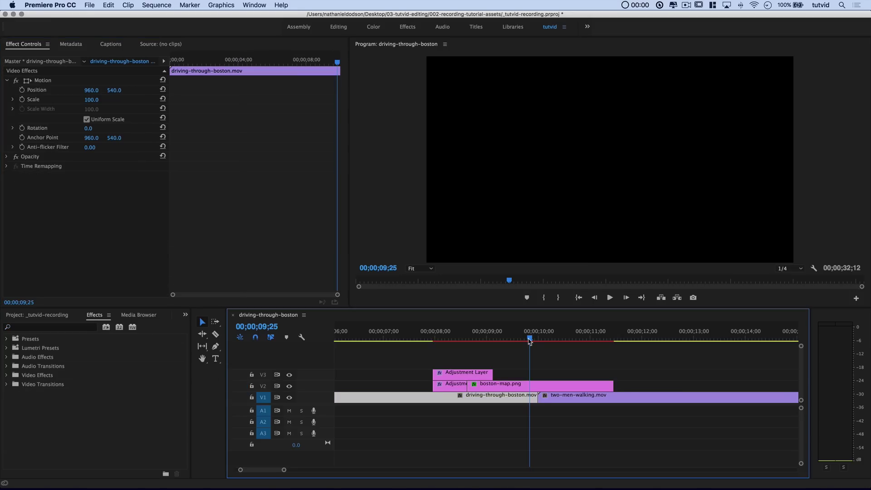
{"action": "left_click_drag", "start_coordinate": [528, 340], "coordinate": [481, 343]}
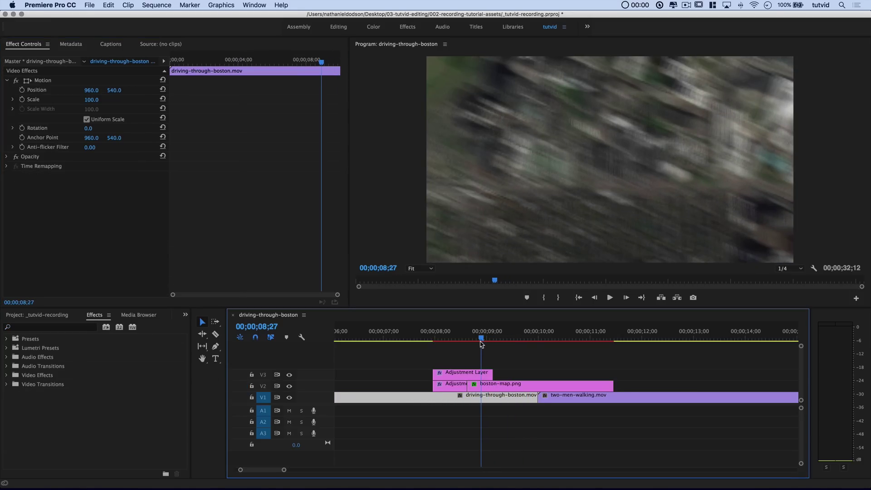
{"action": "key", "text": "space"}
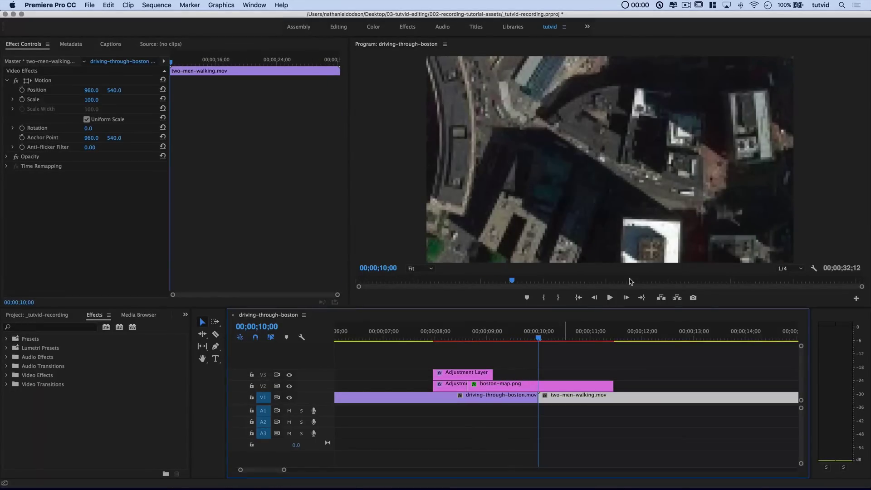
{"action": "left_click", "coordinate": [475, 341]}
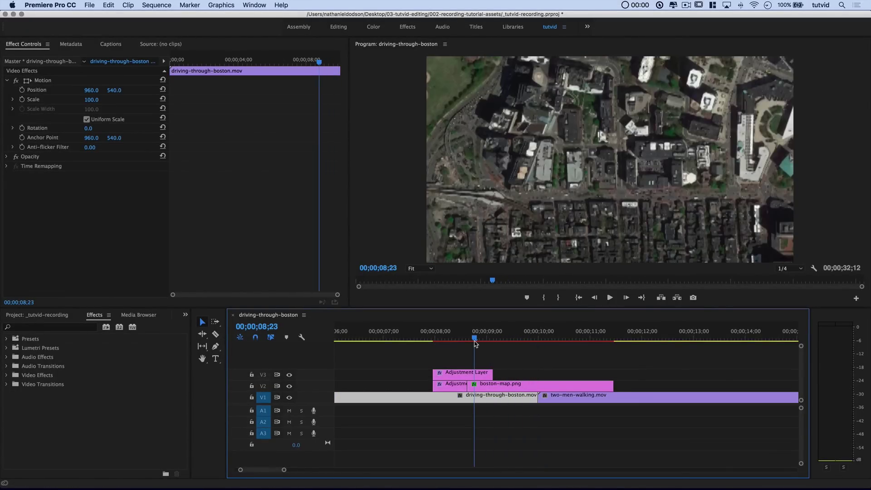
{"action": "left_click_drag", "start_coordinate": [475, 344], "coordinate": [514, 344]}
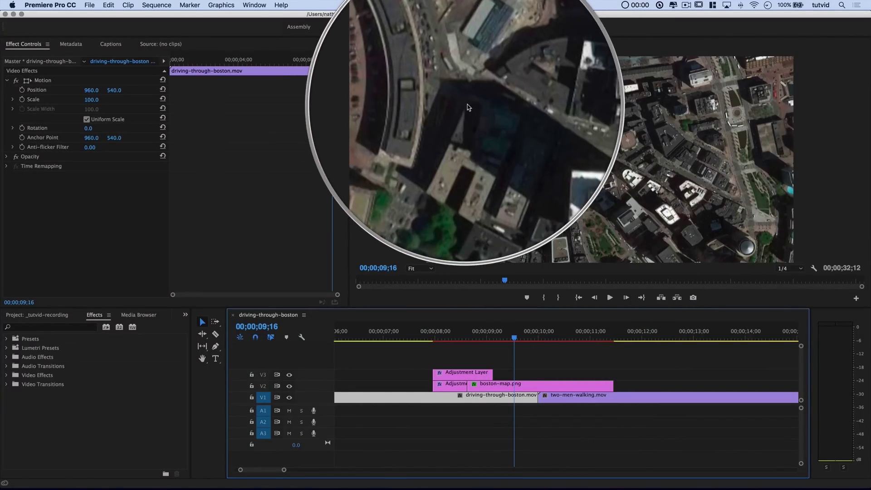
{"action": "key", "text": "space"}
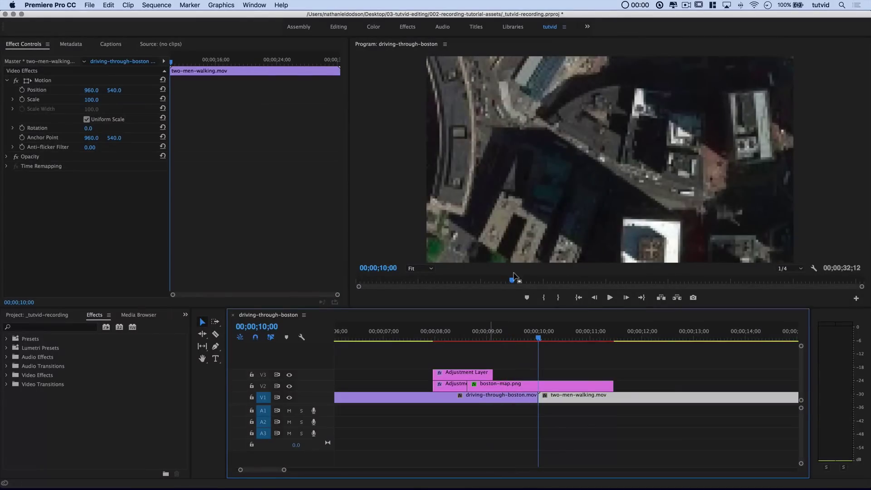
{"action": "key", "text": "space"}
{"action": "left_click_drag", "start_coordinate": [508, 342], "coordinate": [531, 338]}
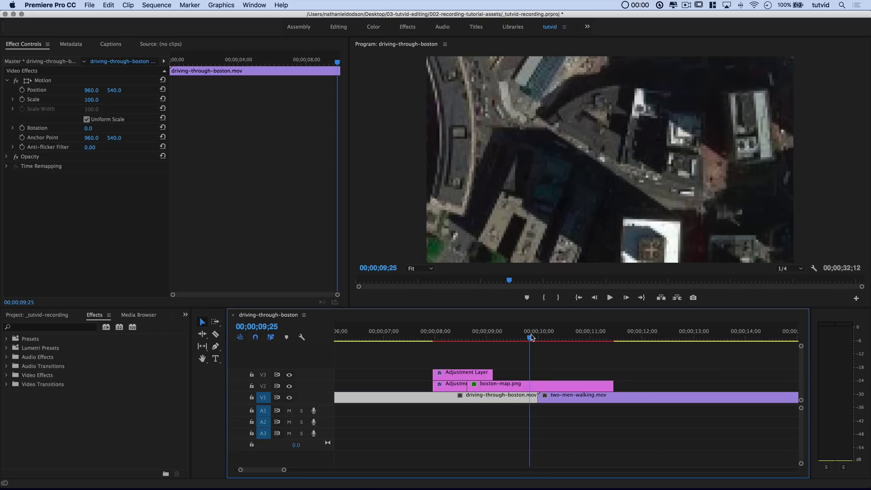
Add map Position keyframes at the 09;18 and 09;25 Scale keyframe times, the first Linear.
{"action": "left_click", "coordinate": [519, 386]}
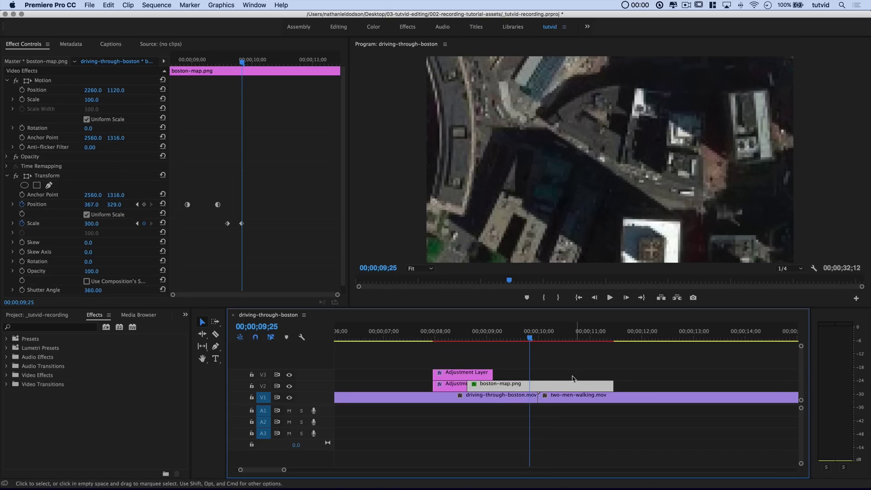
{"action": "left_click", "coordinate": [33, 208]}
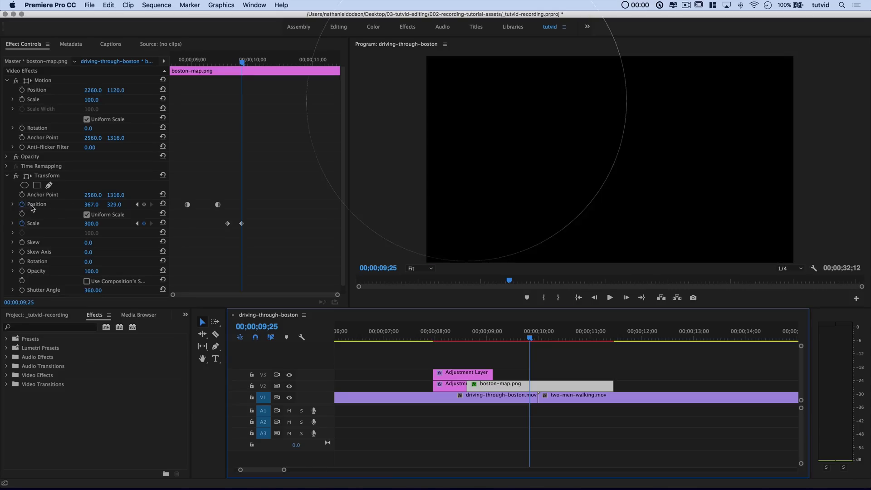
{"action": "left_click", "coordinate": [137, 223]}
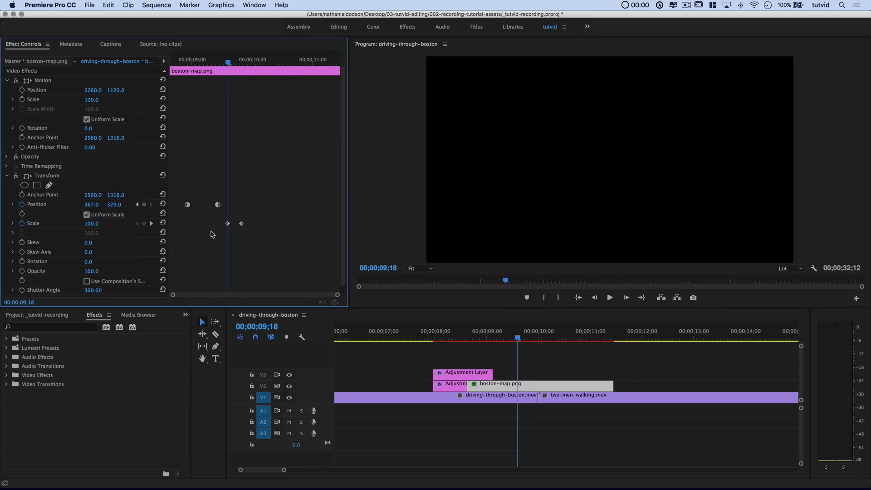
{"action": "left_click", "coordinate": [143, 205]}
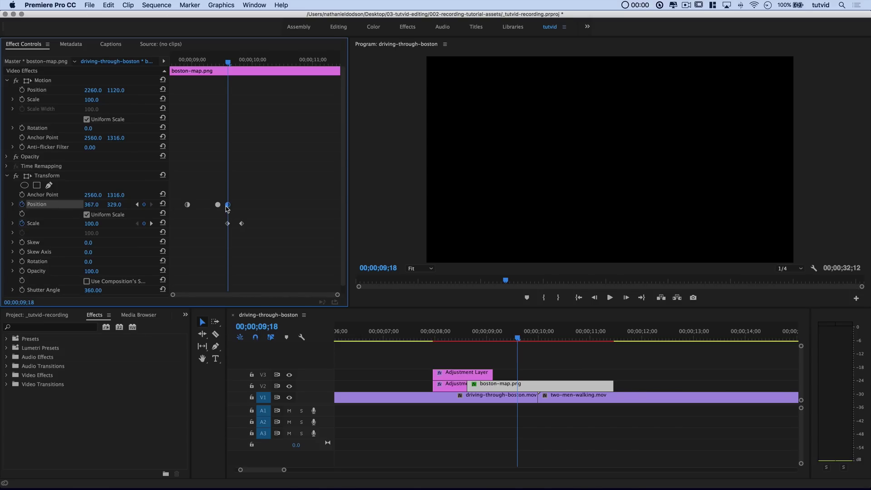
{"action": "right_click", "coordinate": [229, 208]}
{"action": "mouse_move", "coordinate": [290, 283]}
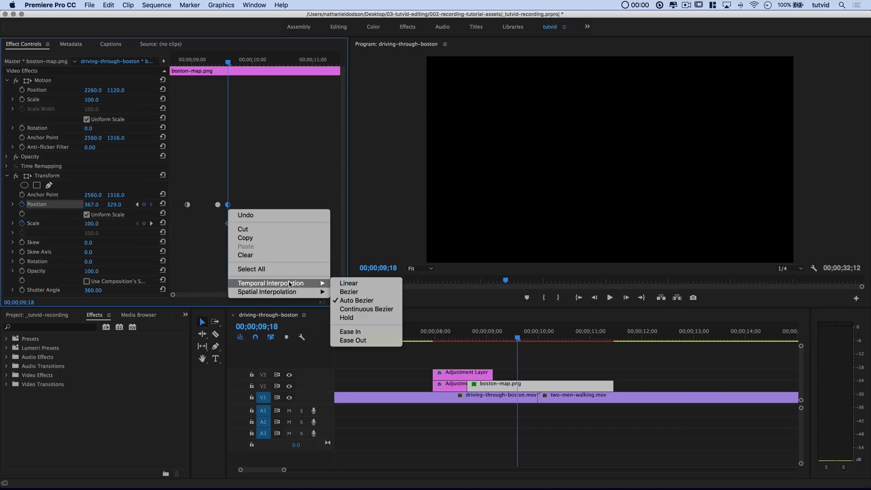
{"action": "left_click", "coordinate": [354, 287]}
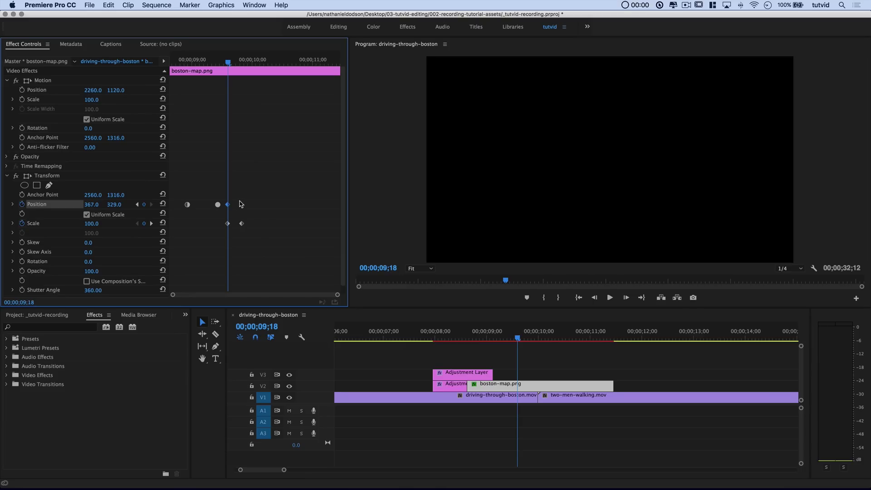
{"action": "left_click", "coordinate": [152, 223]}
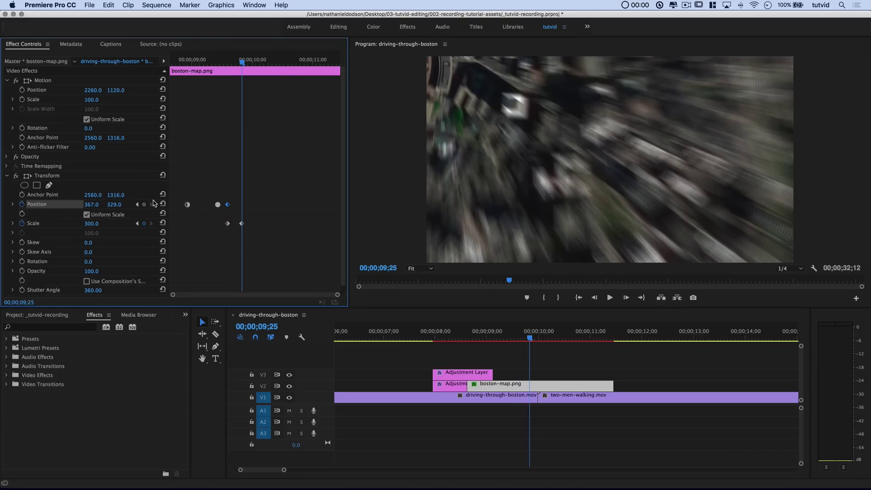
{"action": "left_click", "coordinate": [145, 205]}
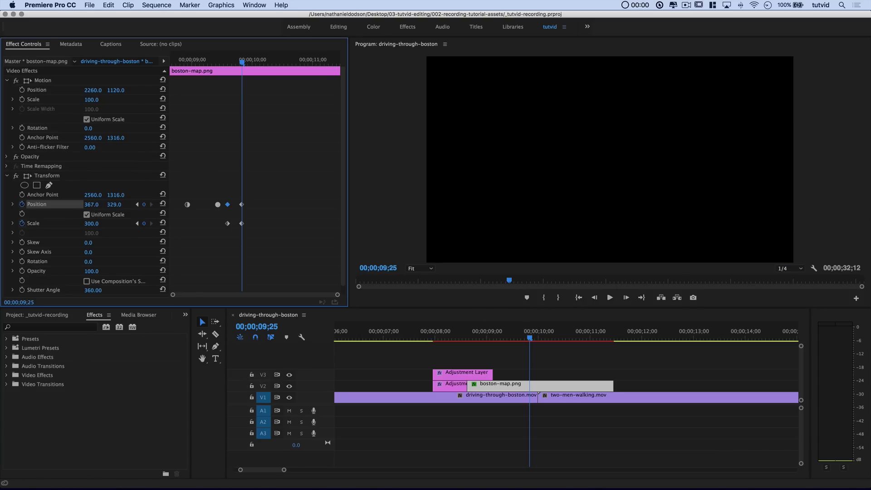
Set the map's second-keyframe Transform Position to -900, -500.
{"action": "left_click", "coordinate": [93, 204]}
{"action": "type", "text": "-900"}
{"action": "key", "text": "Tab"}
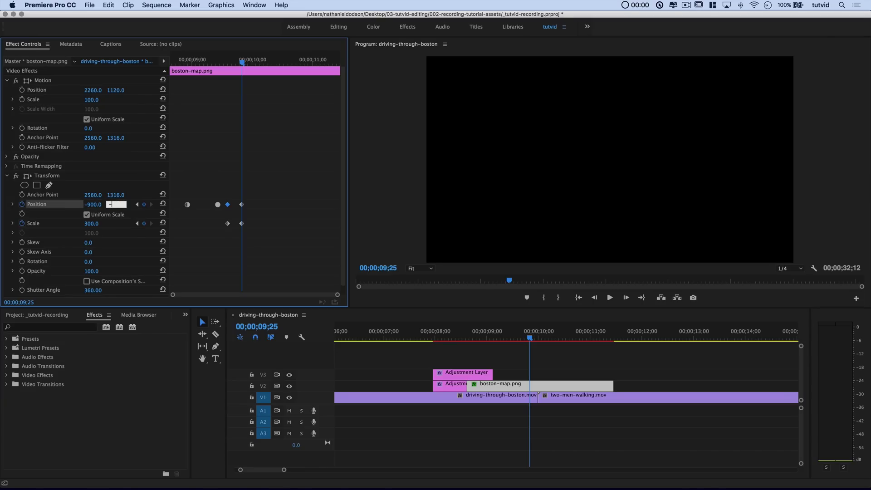
{"action": "type", "text": "-500"}
{"action": "key", "text": "Return"}
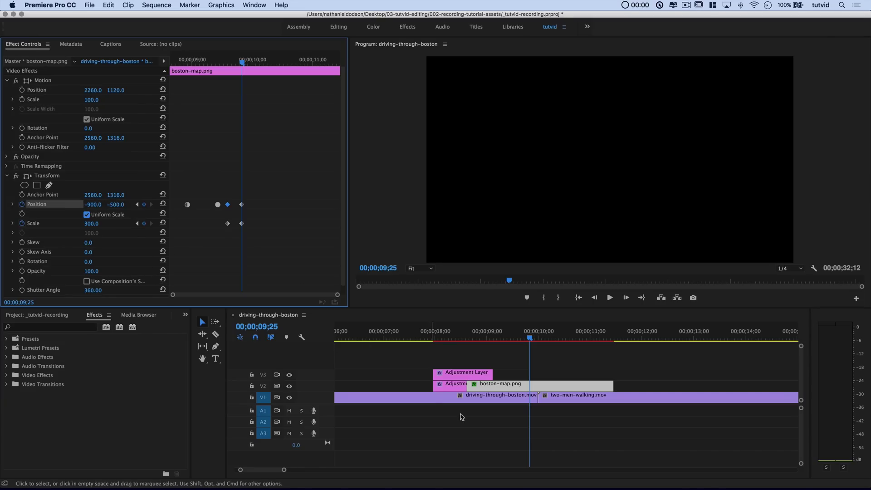
Scrub back before the transition and play it to preview the map slide.
{"action": "left_click_drag", "start_coordinate": [504, 334], "coordinate": [534, 345]}
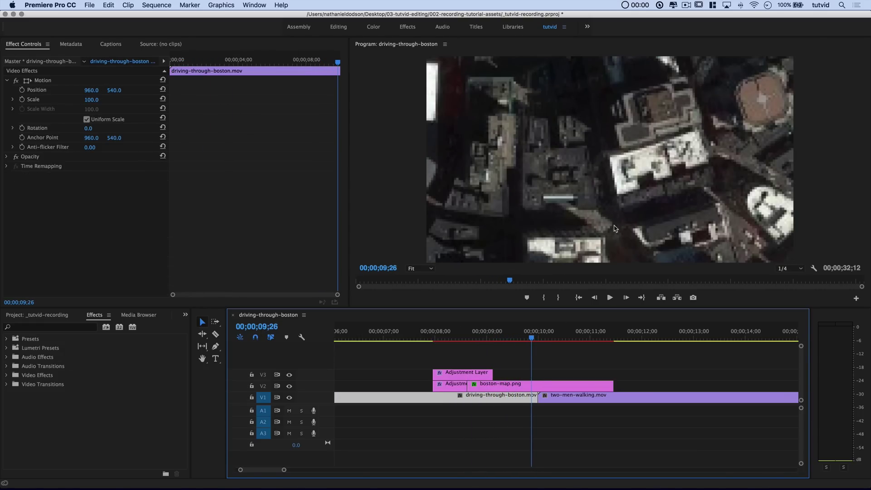
{"action": "left_click_drag", "start_coordinate": [521, 336], "coordinate": [480, 328]}
{"action": "key", "text": "space"}
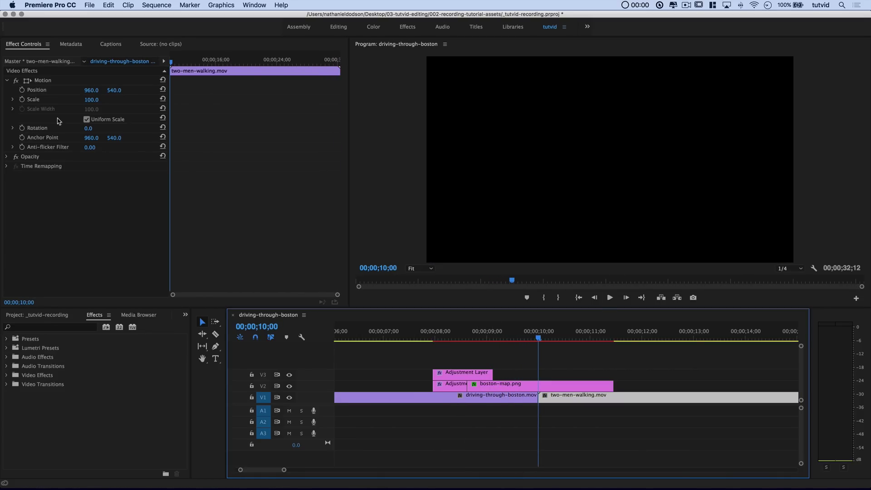
{"action": "mouse_move", "coordinate": [538, 336]}
{"action": "left_mouse_down"}
{"action": "mouse_move", "coordinate": [486, 335]}
{"action": "mouse_move", "coordinate": [530, 343]}
{"action": "left_mouse_up"}
Select boston-map.png and change its ending Position to -950, -550.
{"action": "left_click", "coordinate": [516, 386]}
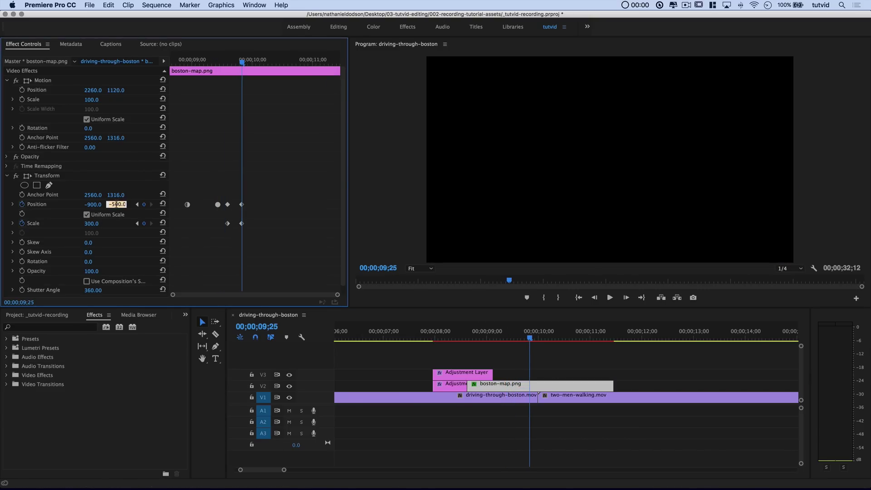
{"action": "left_click", "coordinate": [93, 205]}
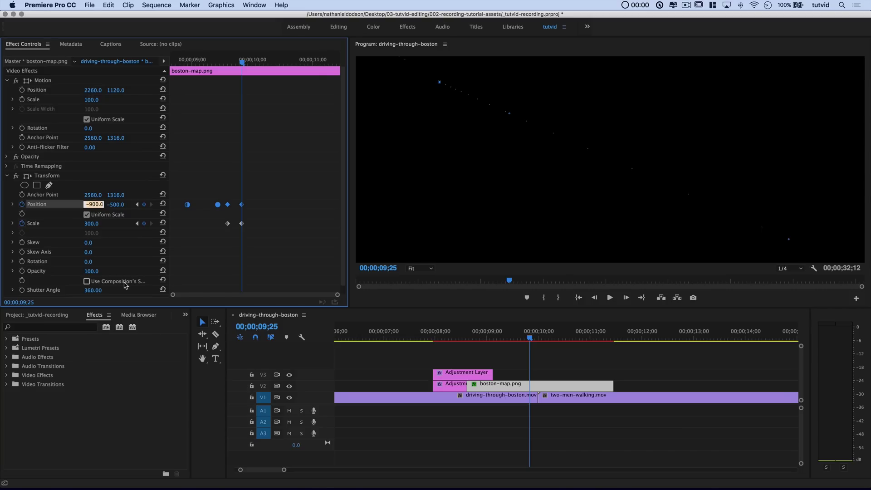
{"action": "type", "text": "-"}
{"action": "key", "text": "Tab"}
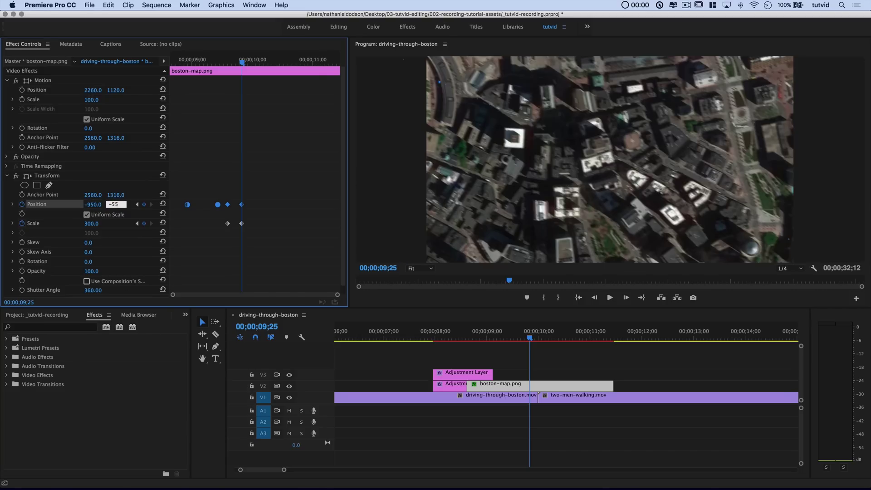
{"action": "type", "text": "-550"}
{"action": "key", "text": "Return"}
Play back the transition from just before it, then stop playback.
{"action": "left_click", "coordinate": [486, 331]}
{"action": "left_click", "coordinate": [492, 332]}
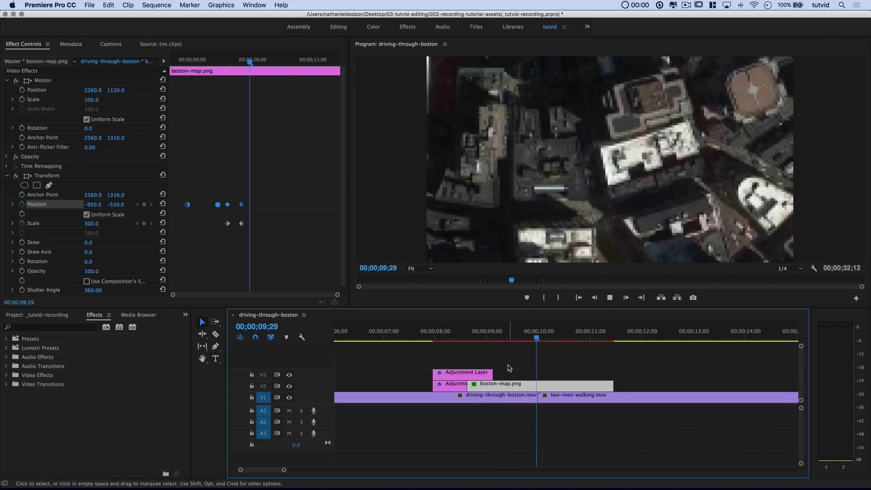
{"action": "key", "text": "space"}
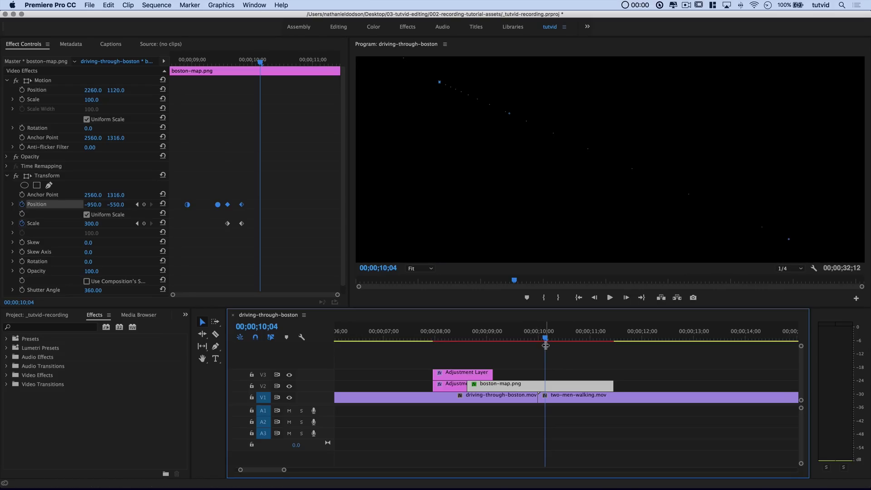
Select boston-map.png and trim its right edge shorter.
{"action": "left_click_drag", "start_coordinate": [545, 336], "coordinate": [530, 345]}
{"action": "left_click", "coordinate": [564, 402]}
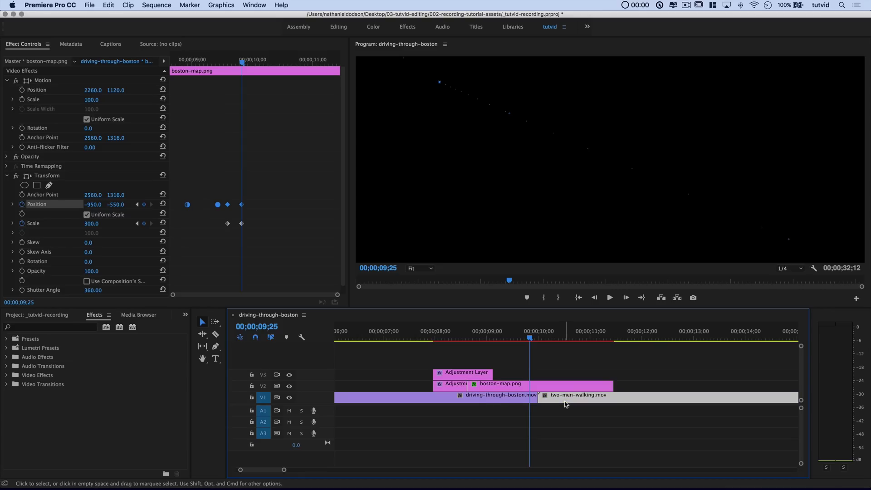
{"action": "left_click", "coordinate": [513, 386]}
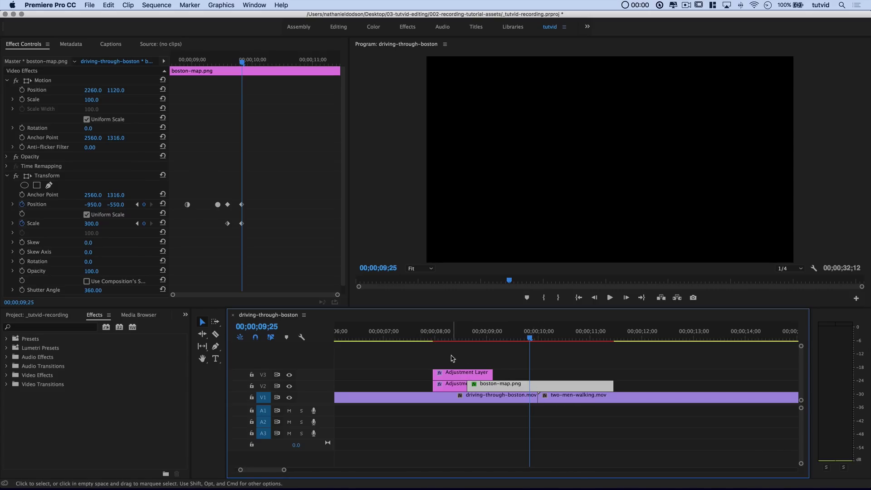
{"action": "left_click_drag", "start_coordinate": [611, 385], "coordinate": [557, 385]}
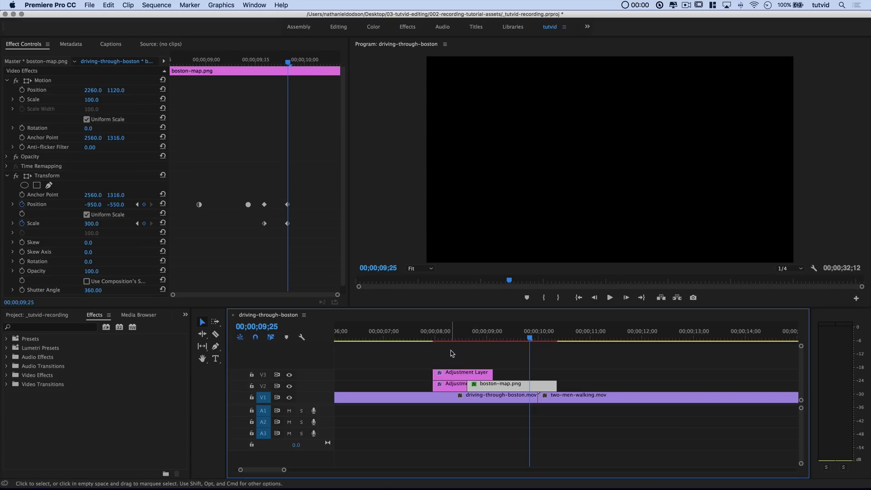
Shift the adjustment layers and map later, then trim the map's end to the playhead.
{"action": "left_click_drag", "start_coordinate": [451, 354], "coordinate": [511, 388]}
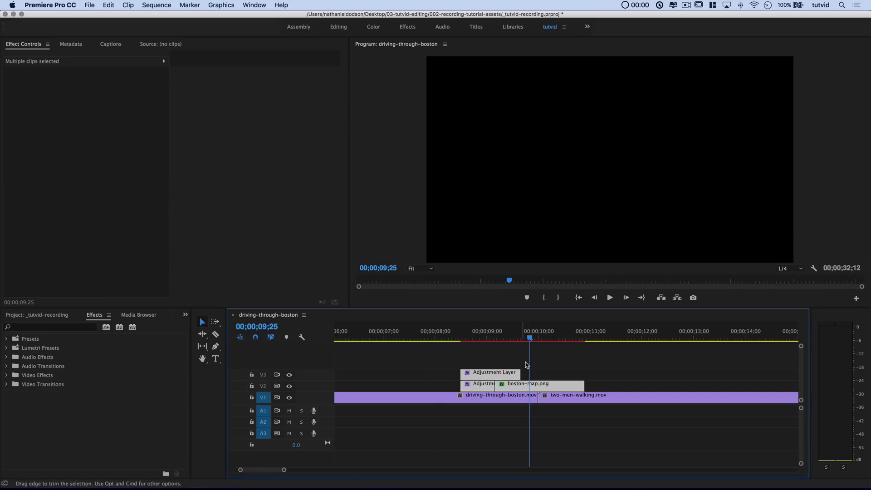
{"action": "left_click_drag", "start_coordinate": [519, 333], "coordinate": [557, 336]}
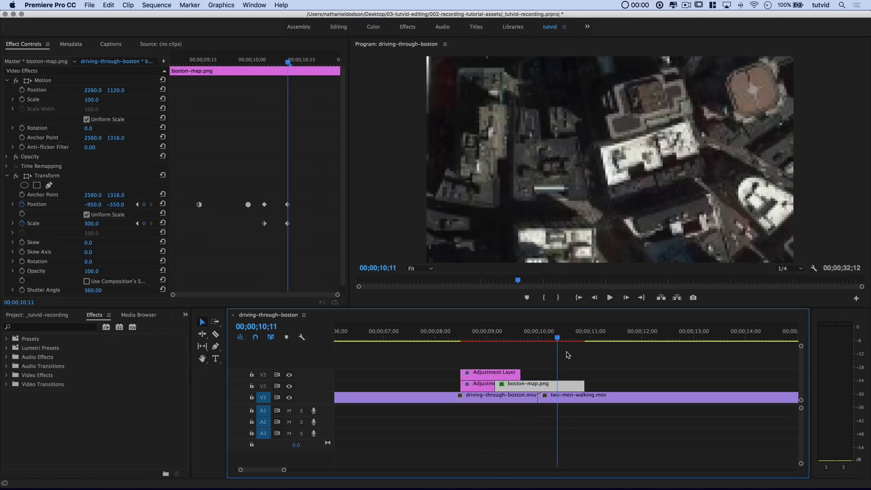
{"action": "left_click_drag", "start_coordinate": [584, 385], "coordinate": [557, 386]}
{"action": "left_click_drag", "start_coordinate": [554, 334], "coordinate": [474, 340]}
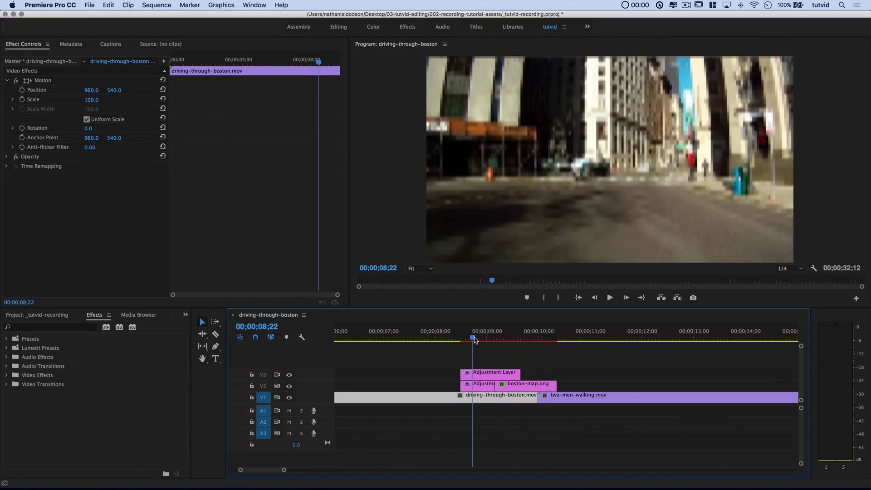
Trim both adjustment layers to start at 00;00;08;29, each lasting 00;00;00;21.
{"action": "left_click", "coordinate": [482, 373]}
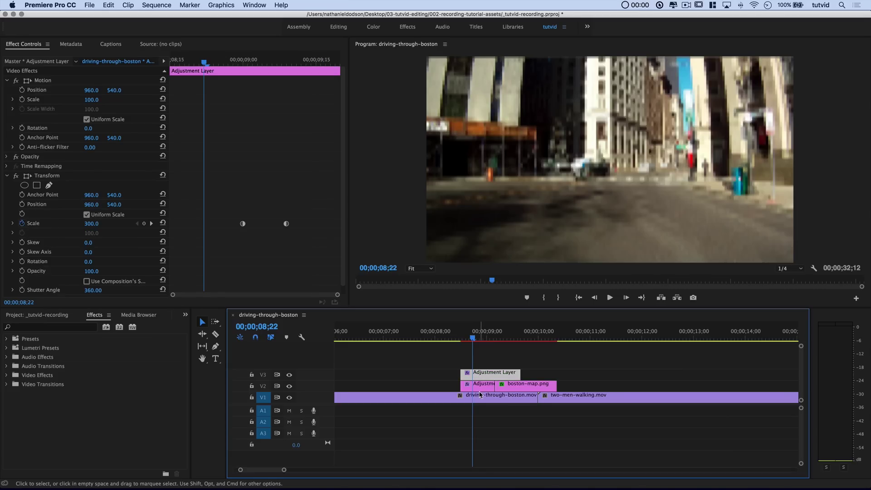
{"action": "left_click", "coordinate": [480, 387]}
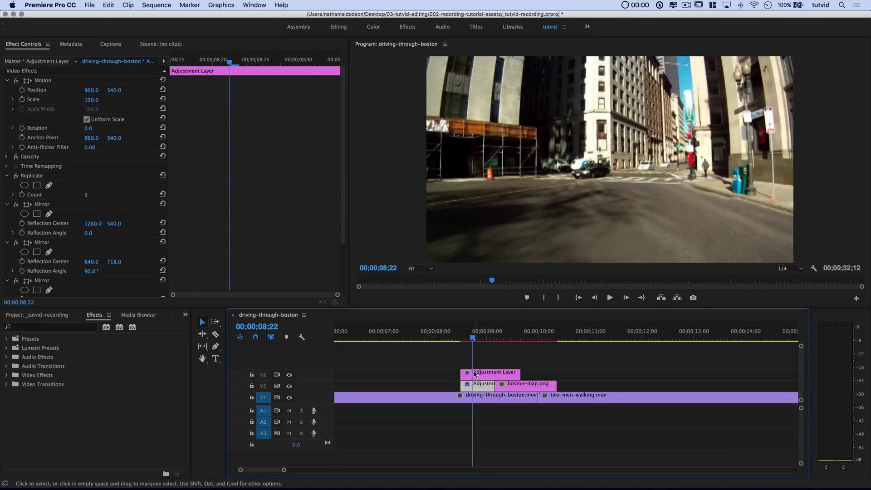
{"action": "key", "text": "Right"}
{"action": "key", "text": "Right"}
{"action": "left_click", "coordinate": [475, 373]}
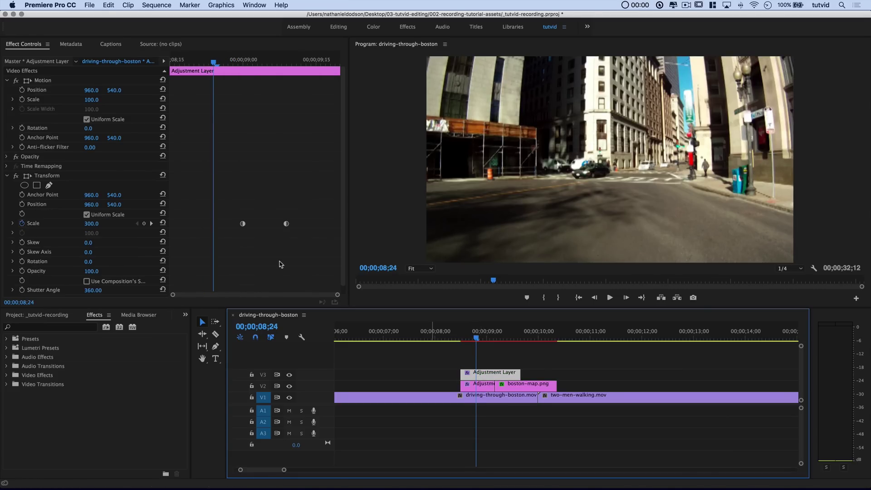
{"action": "left_click_drag", "start_coordinate": [482, 336], "coordinate": [484, 375]}
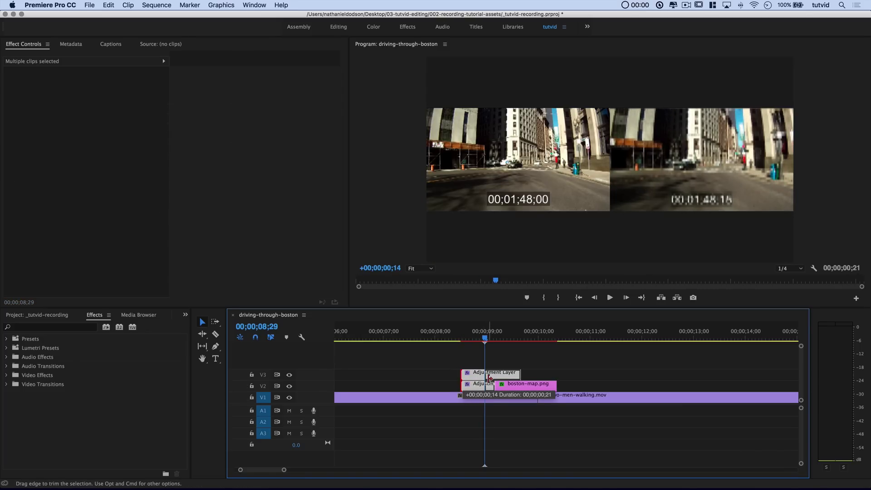
{"action": "left_click", "coordinate": [474, 369]}
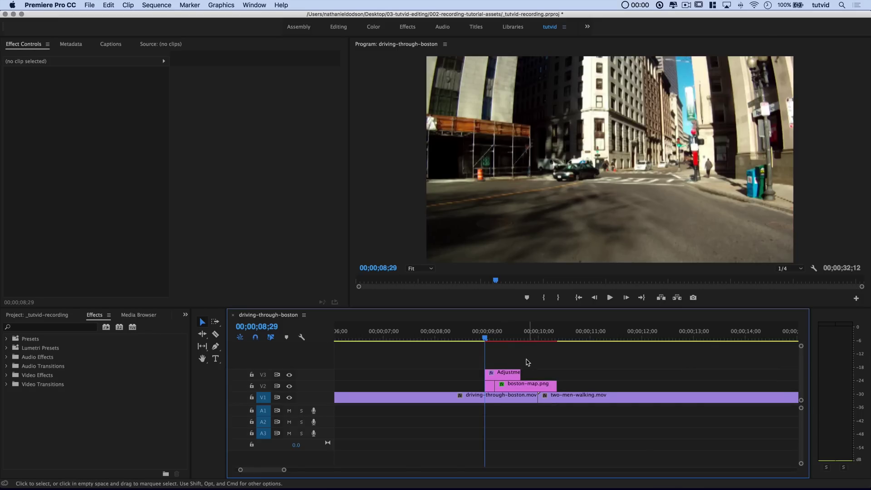
{"action": "left_click", "coordinate": [520, 389]}
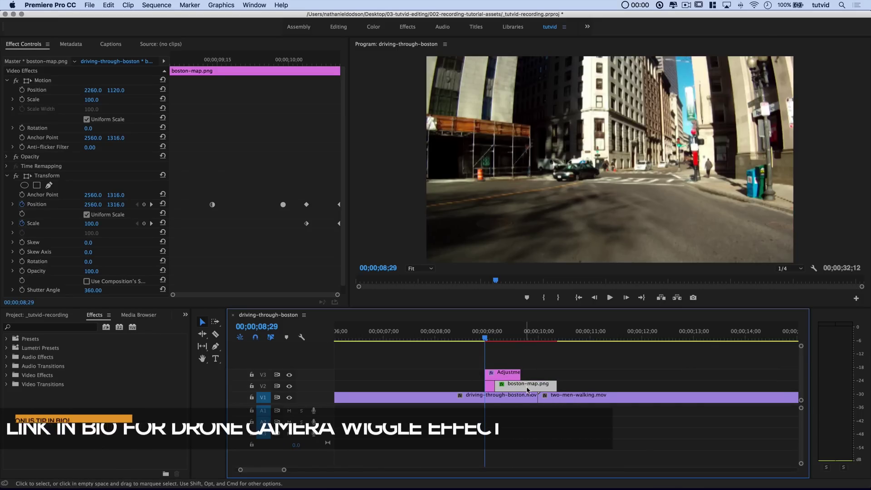
{"action": "left_click", "coordinate": [515, 355]}
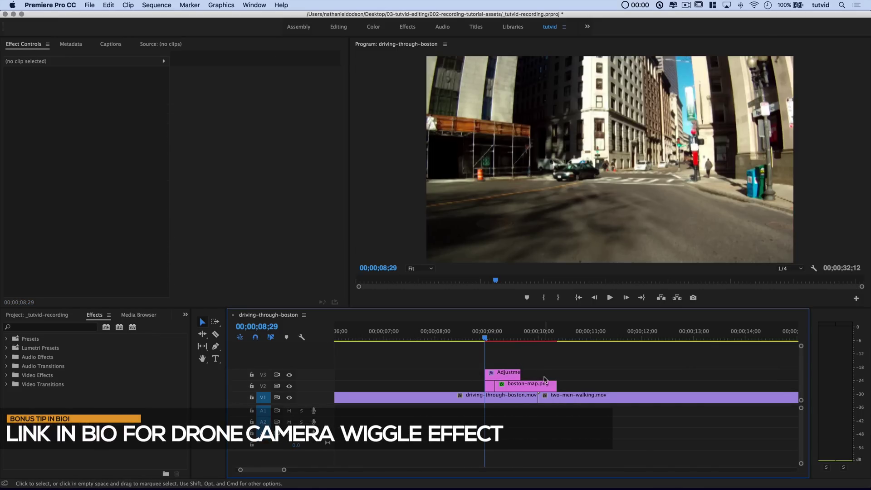